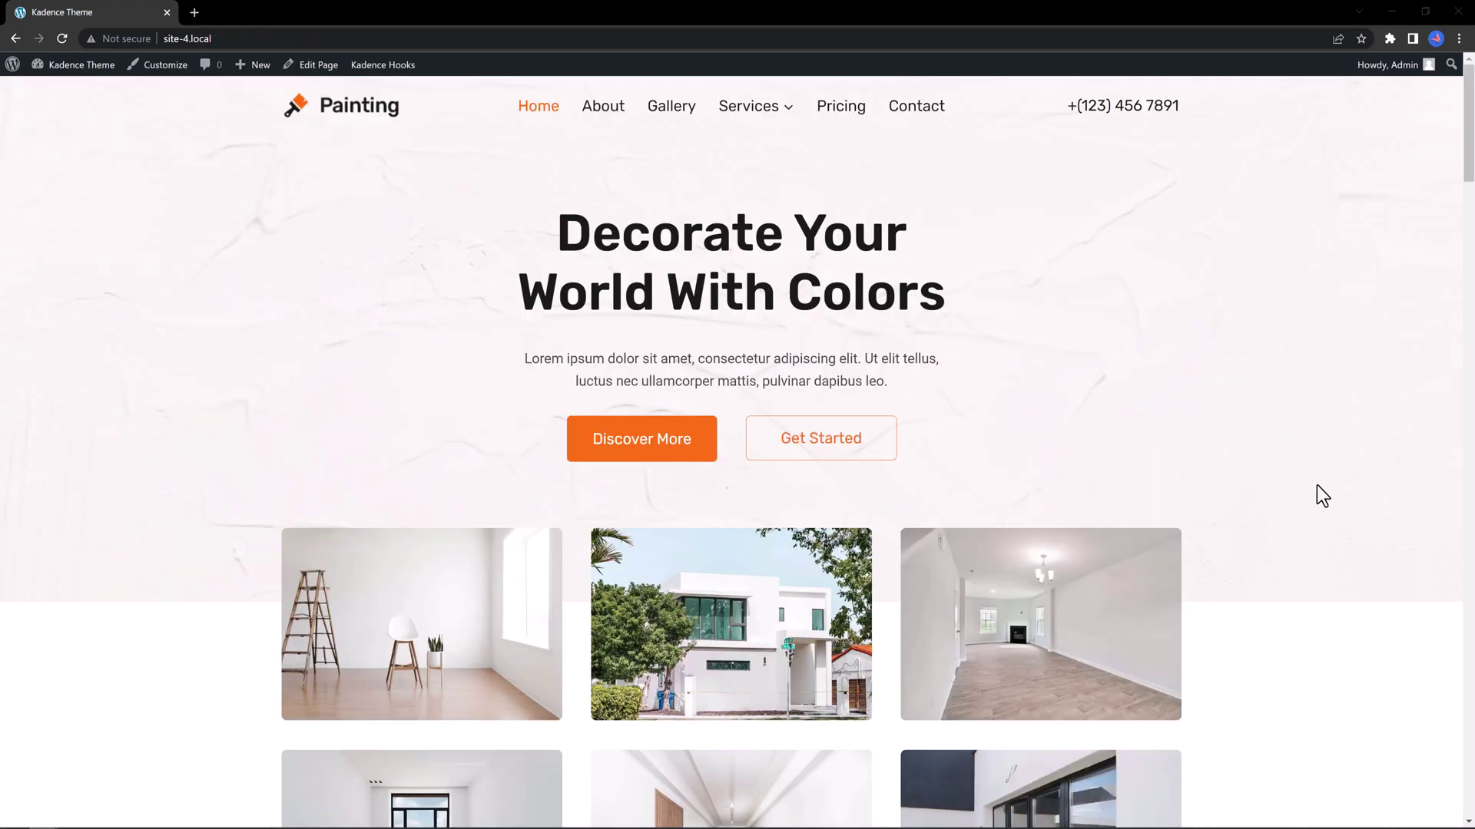
Step: Scroll down the About Us page past the team, contact, vision and story sections, then back to the top
{"action": "scroll", "coordinate": [1339, 438], "scroll_direction": "down", "scroll_amount": 4}
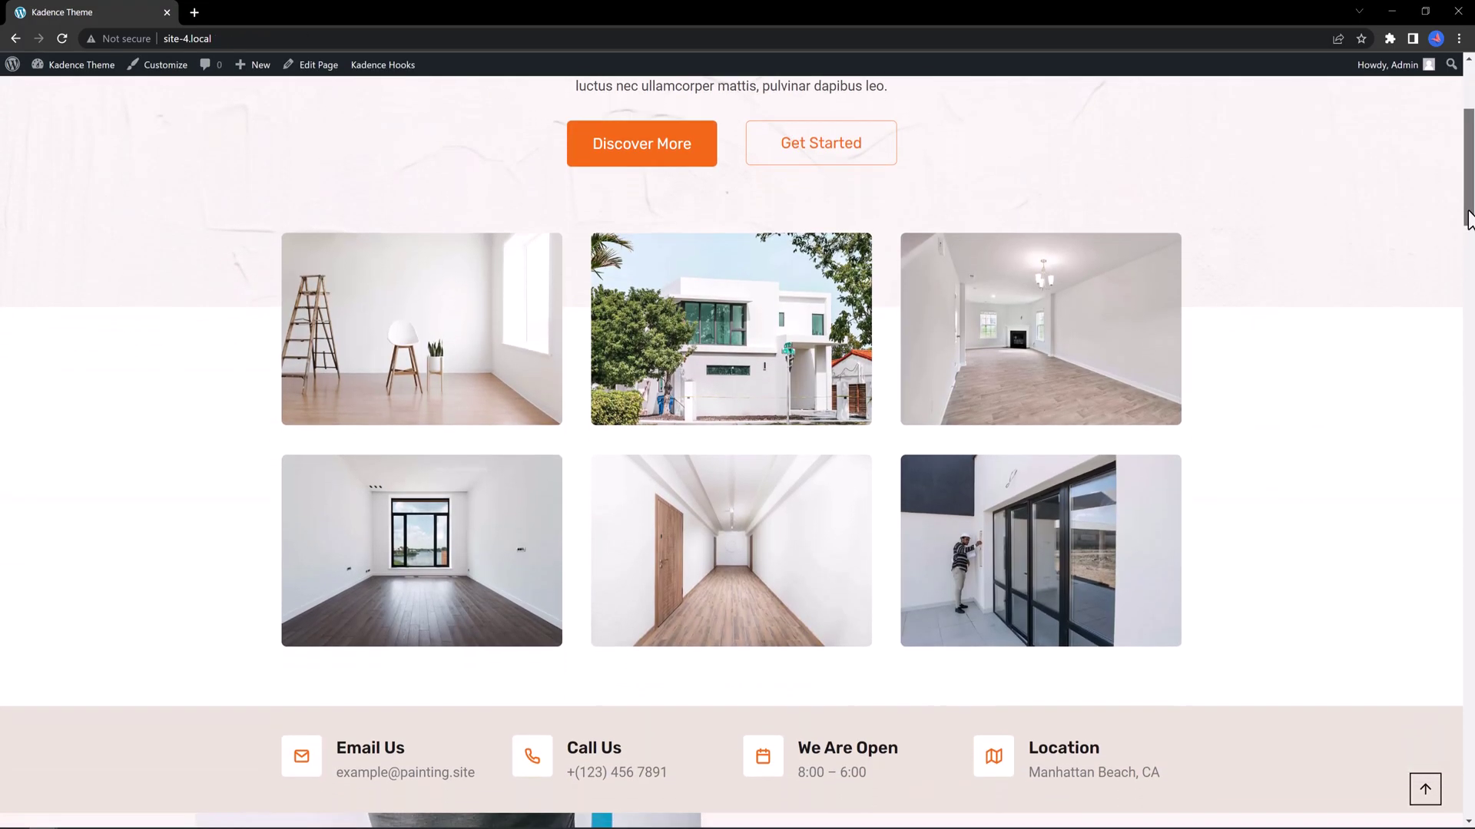
{"action": "left_click_drag", "start_coordinate": [1468, 219], "coordinate": [1463, 261]}
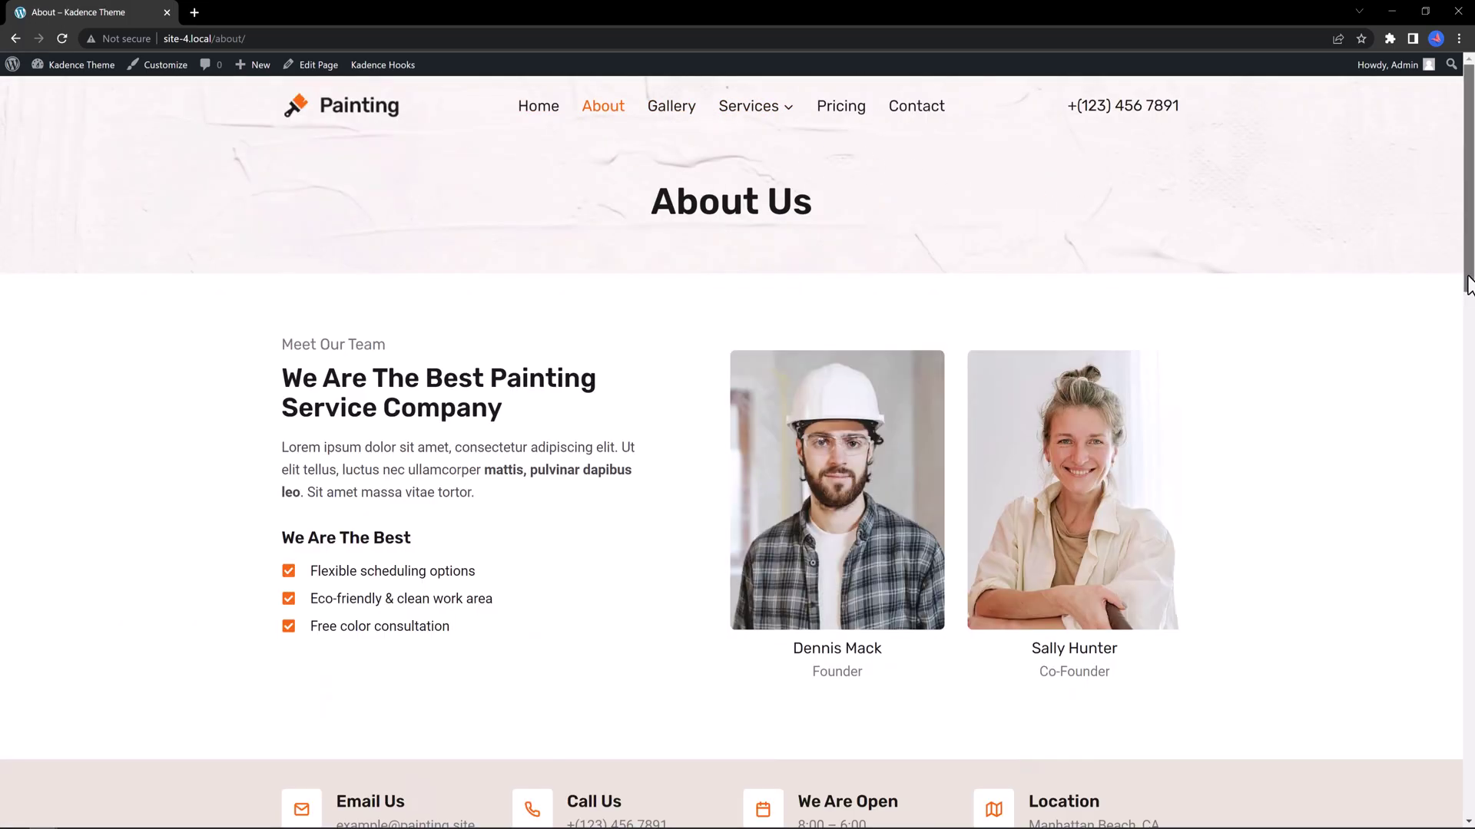
{"action": "left_click_drag", "start_coordinate": [1467, 278], "coordinate": [1442, 356]}
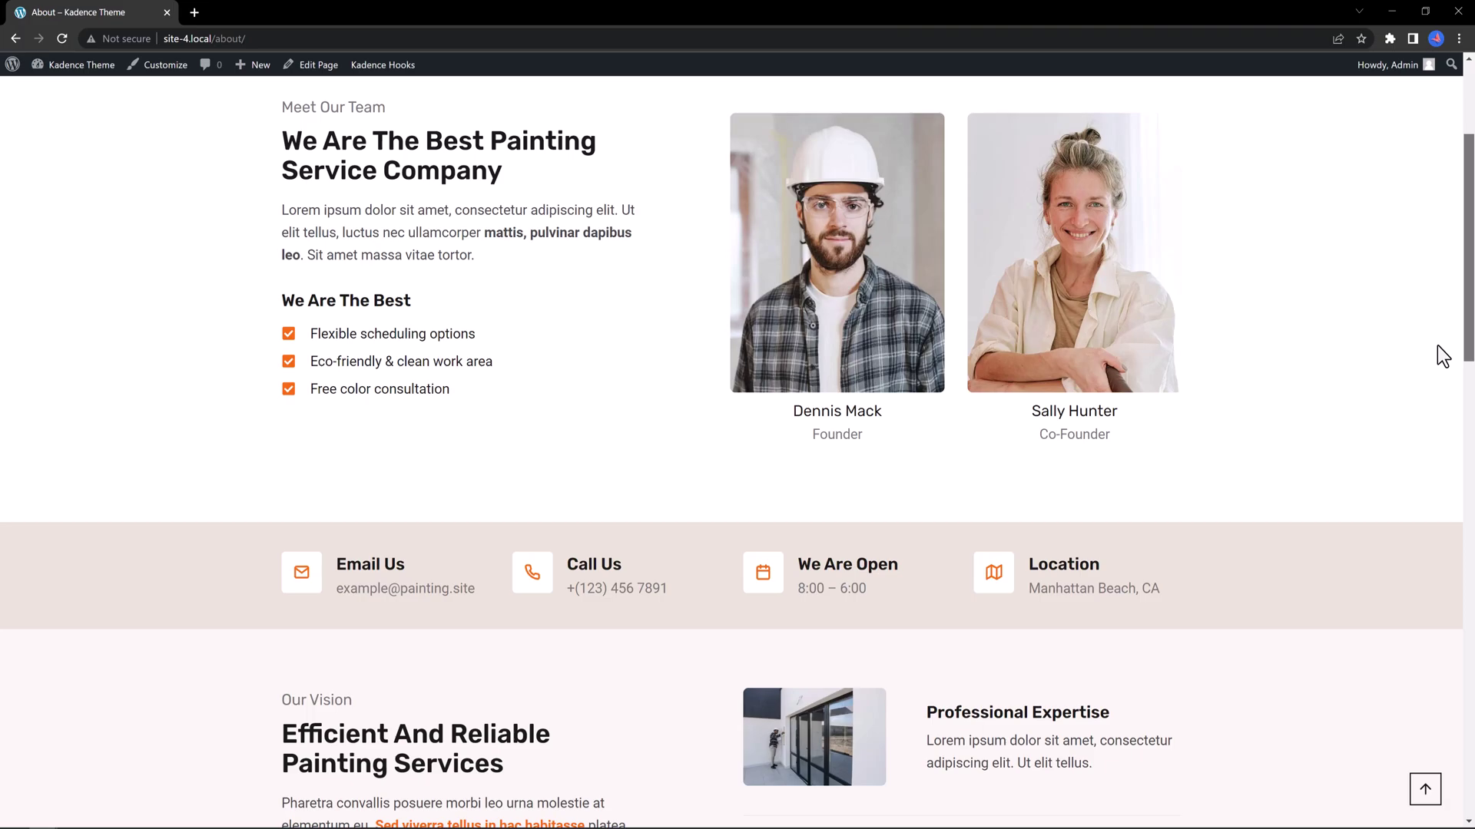
{"action": "left_click_drag", "start_coordinate": [1437, 346], "coordinate": [1430, 317]}
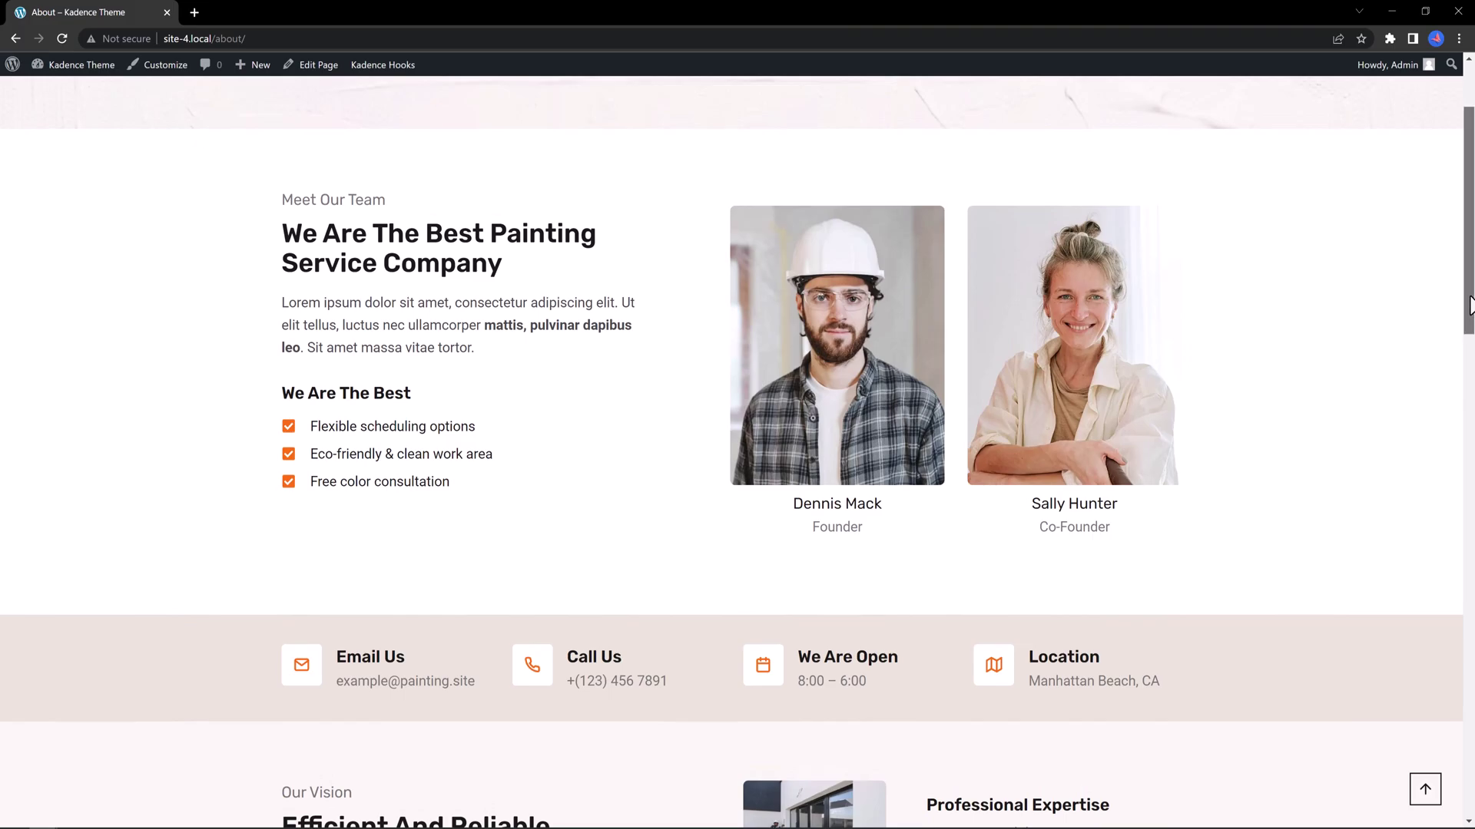
{"action": "left_click_drag", "start_coordinate": [1469, 309], "coordinate": [1465, 754]}
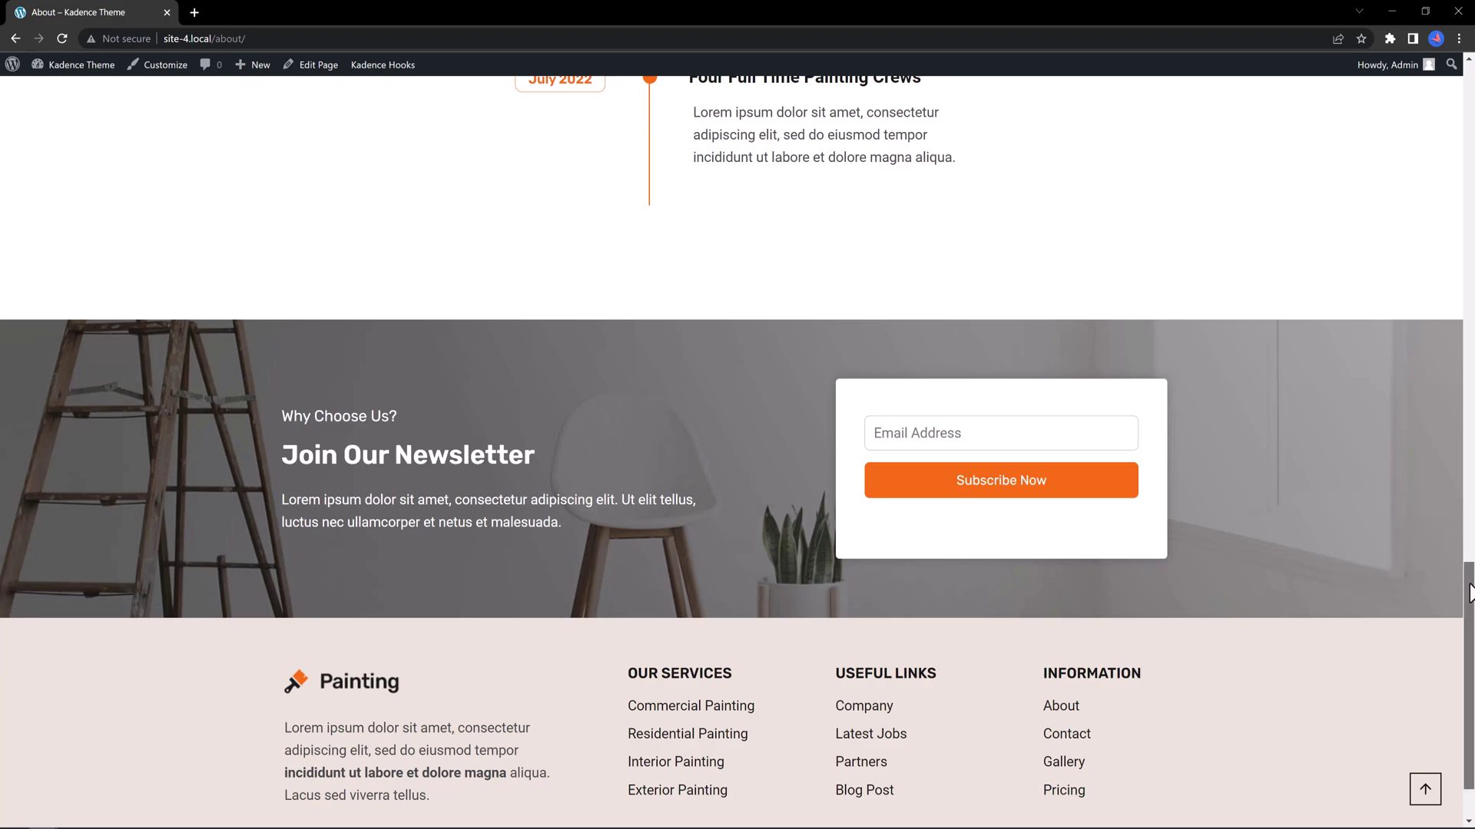
{"action": "left_click_drag", "start_coordinate": [1469, 591], "coordinate": [1471, 98]}
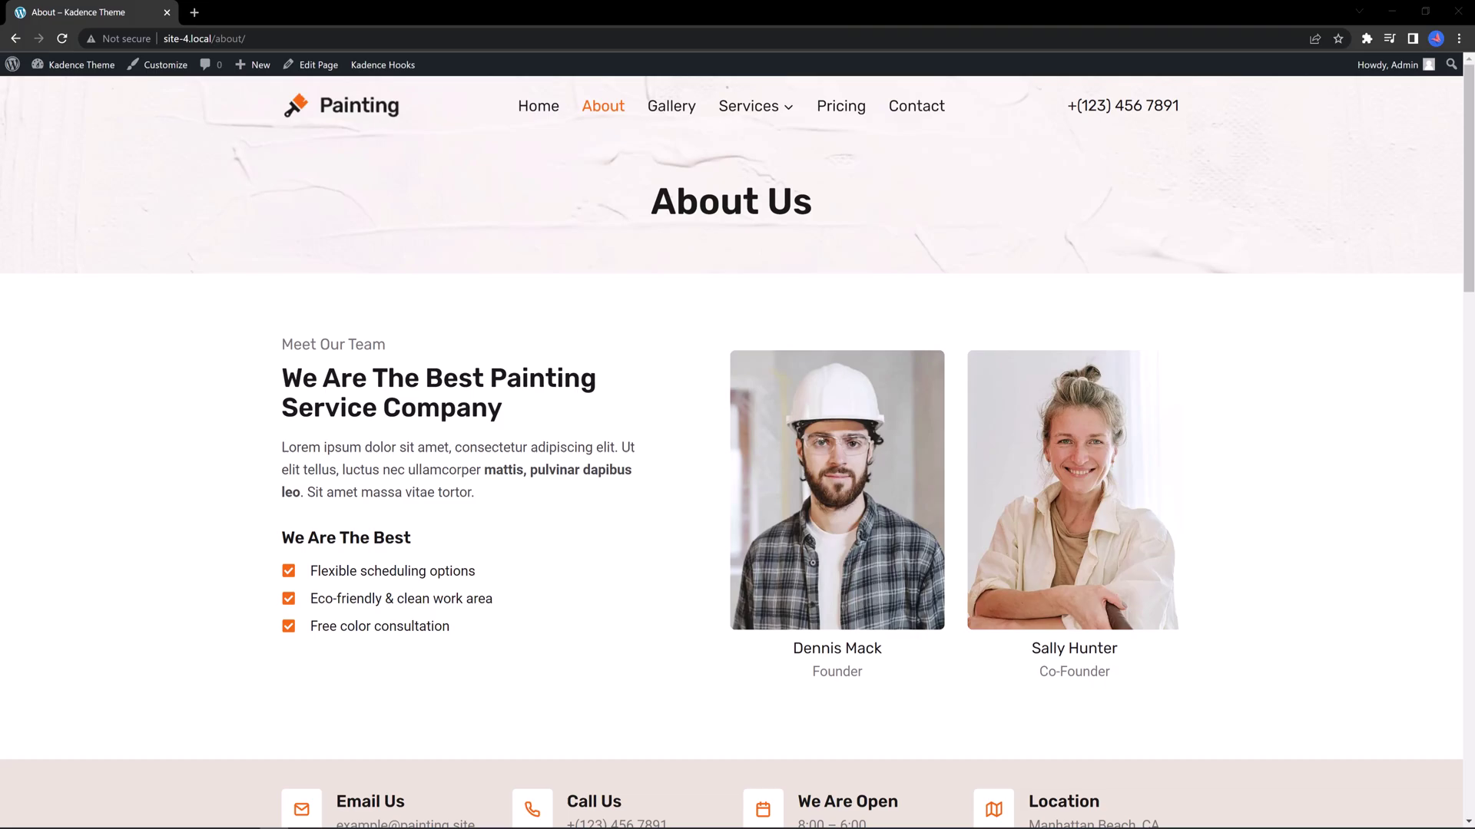
Step: Open the About page in the block editor and select the team row in List View
{"action": "left_click", "coordinate": [323, 71]}
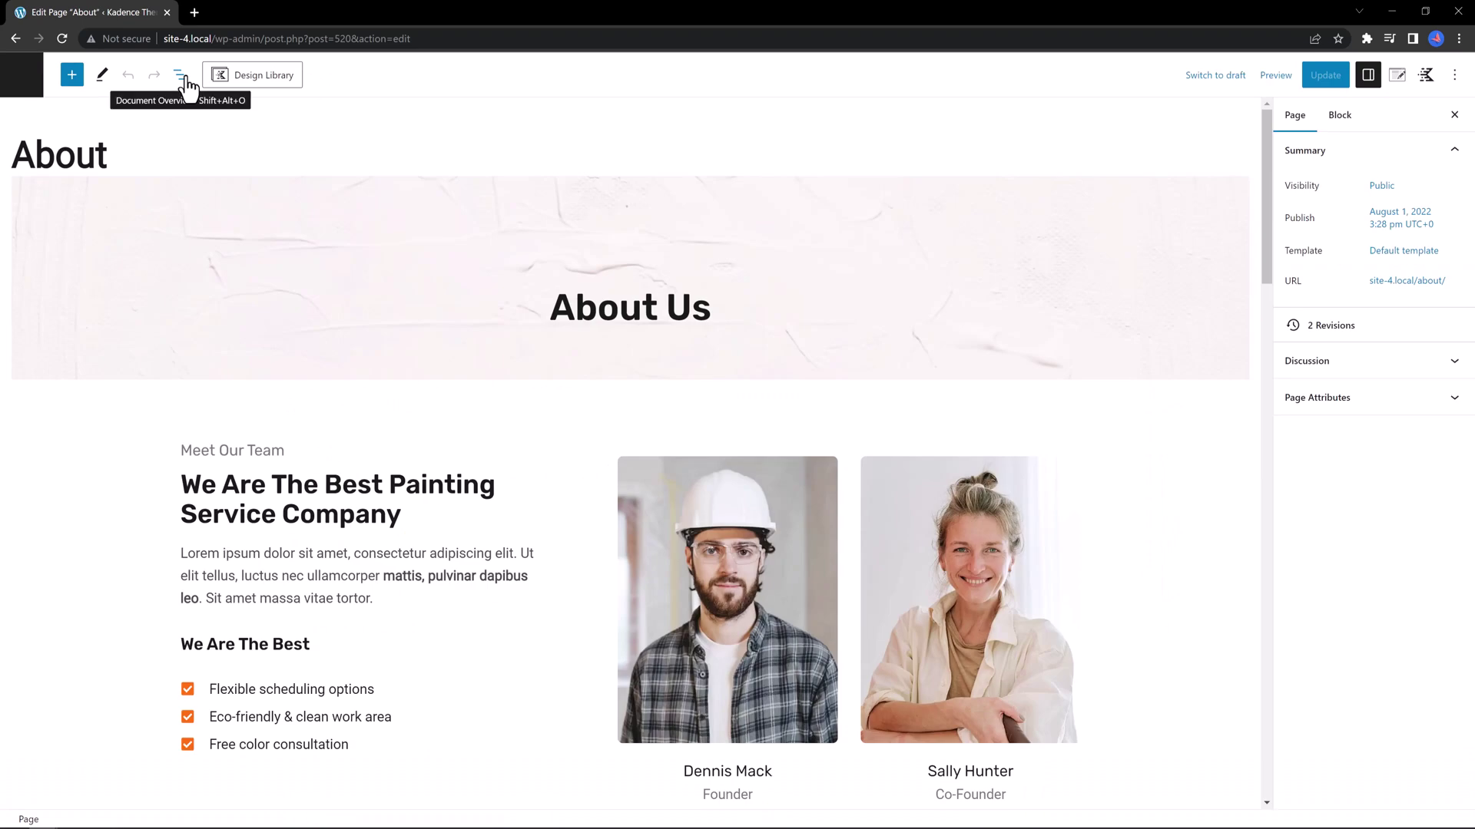
{"action": "left_click", "coordinate": [181, 77]}
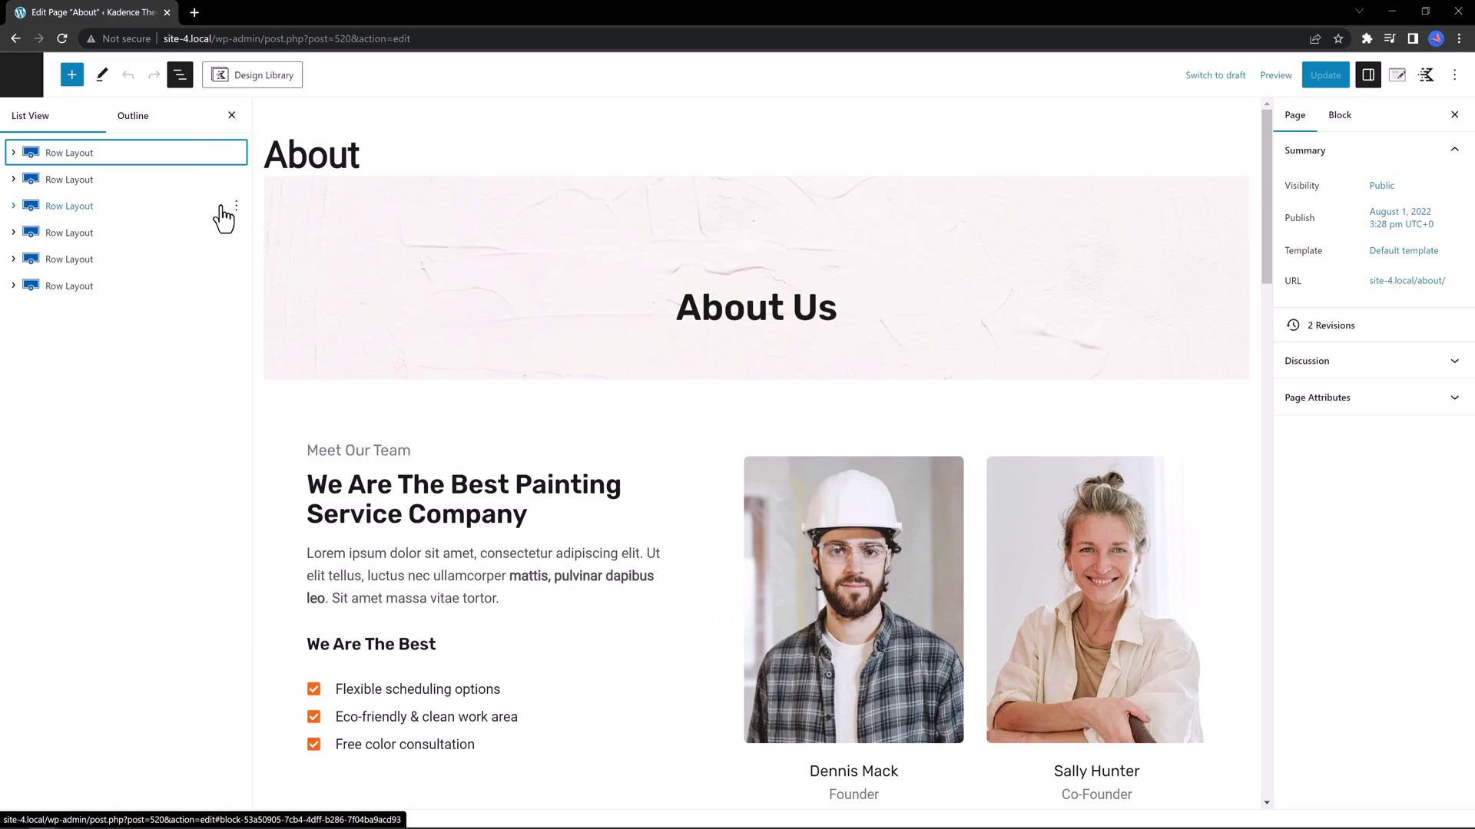
{"action": "left_click", "coordinate": [123, 189]}
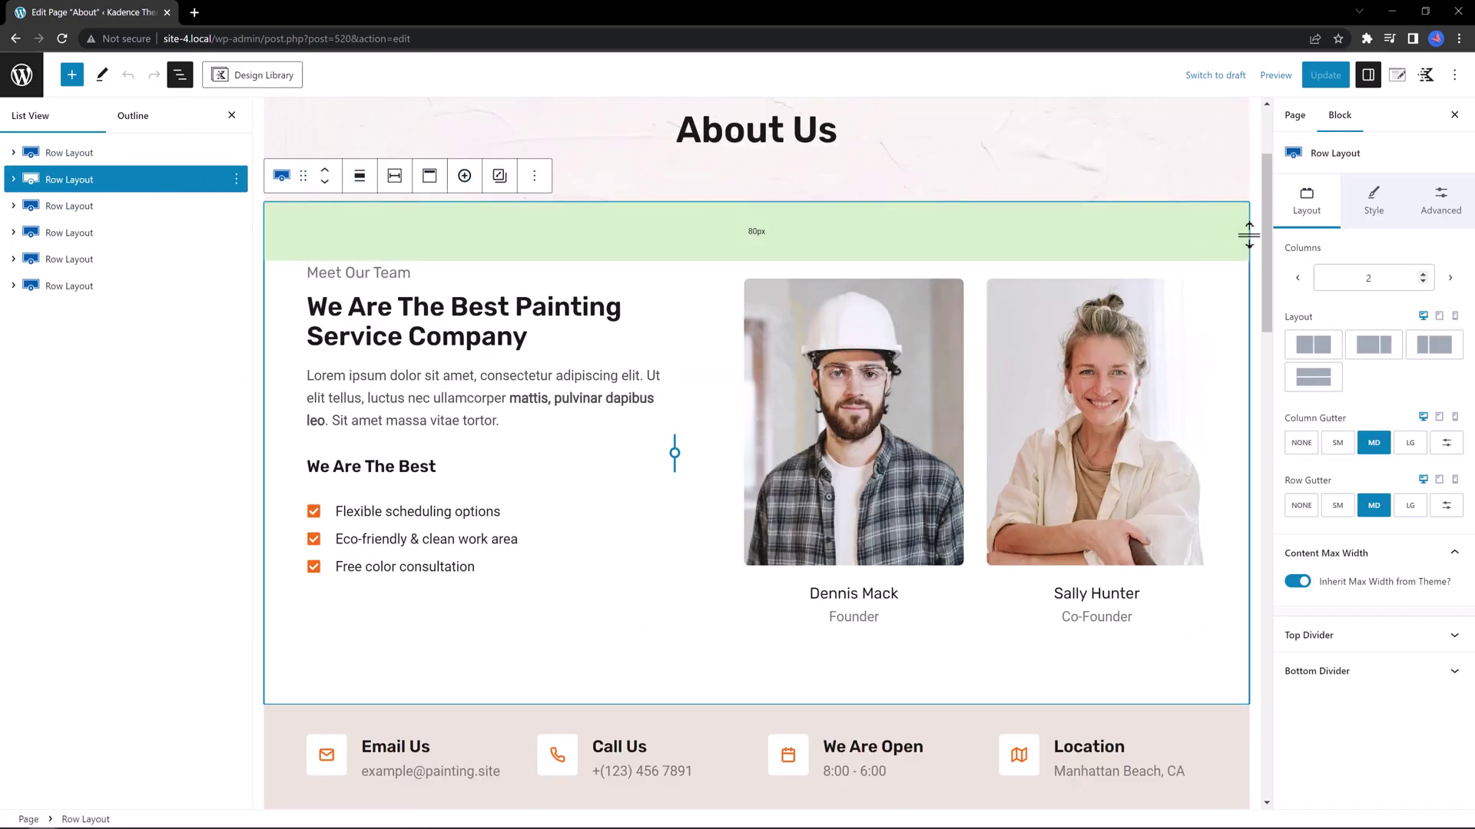
Step: Give the team row the HTML anchor section1 and save the page
{"action": "left_click", "coordinate": [1431, 206]}
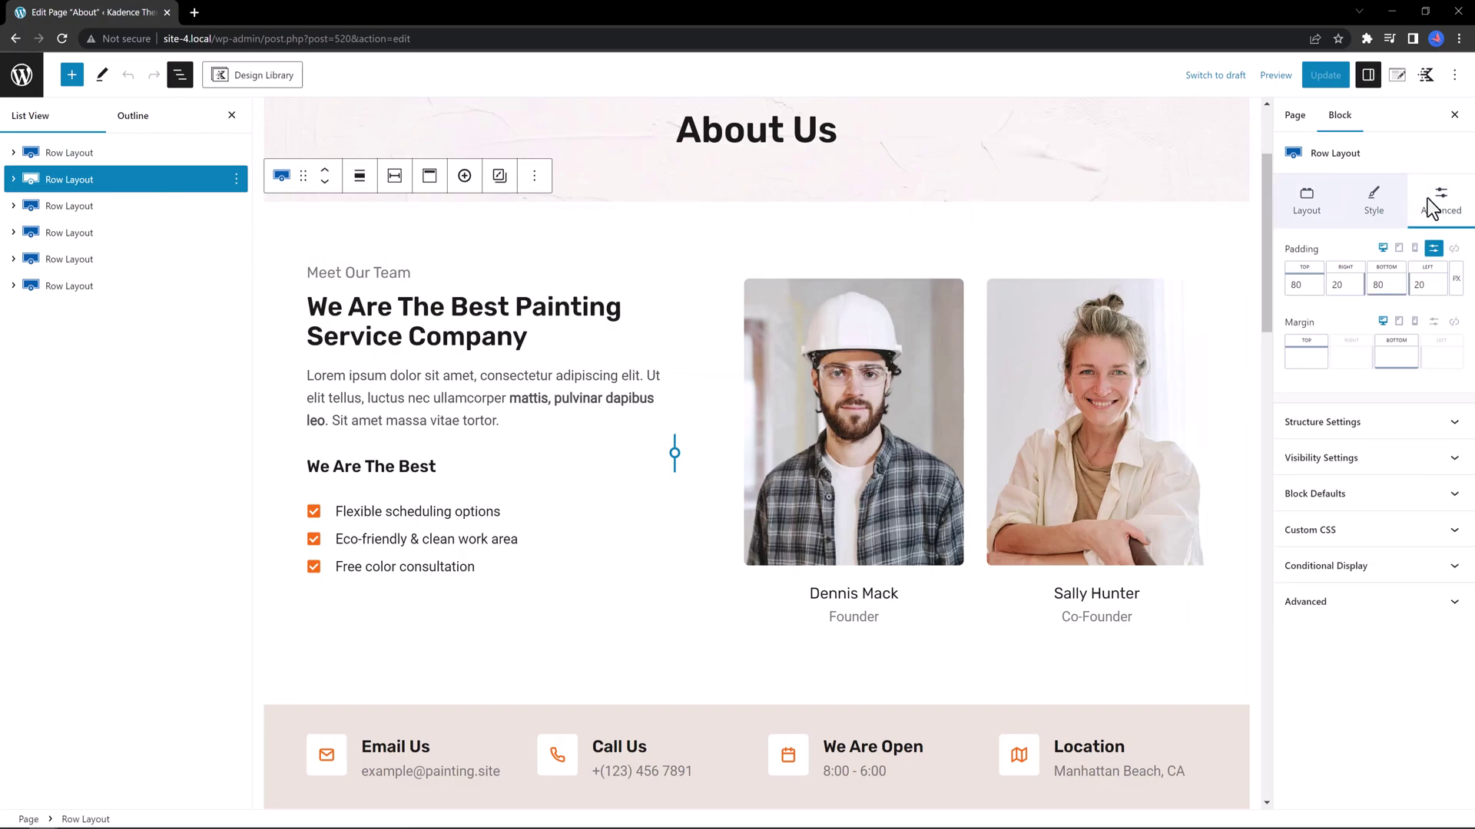
{"action": "left_click", "coordinate": [1305, 602]}
{"action": "left_click", "coordinate": [1293, 682]}
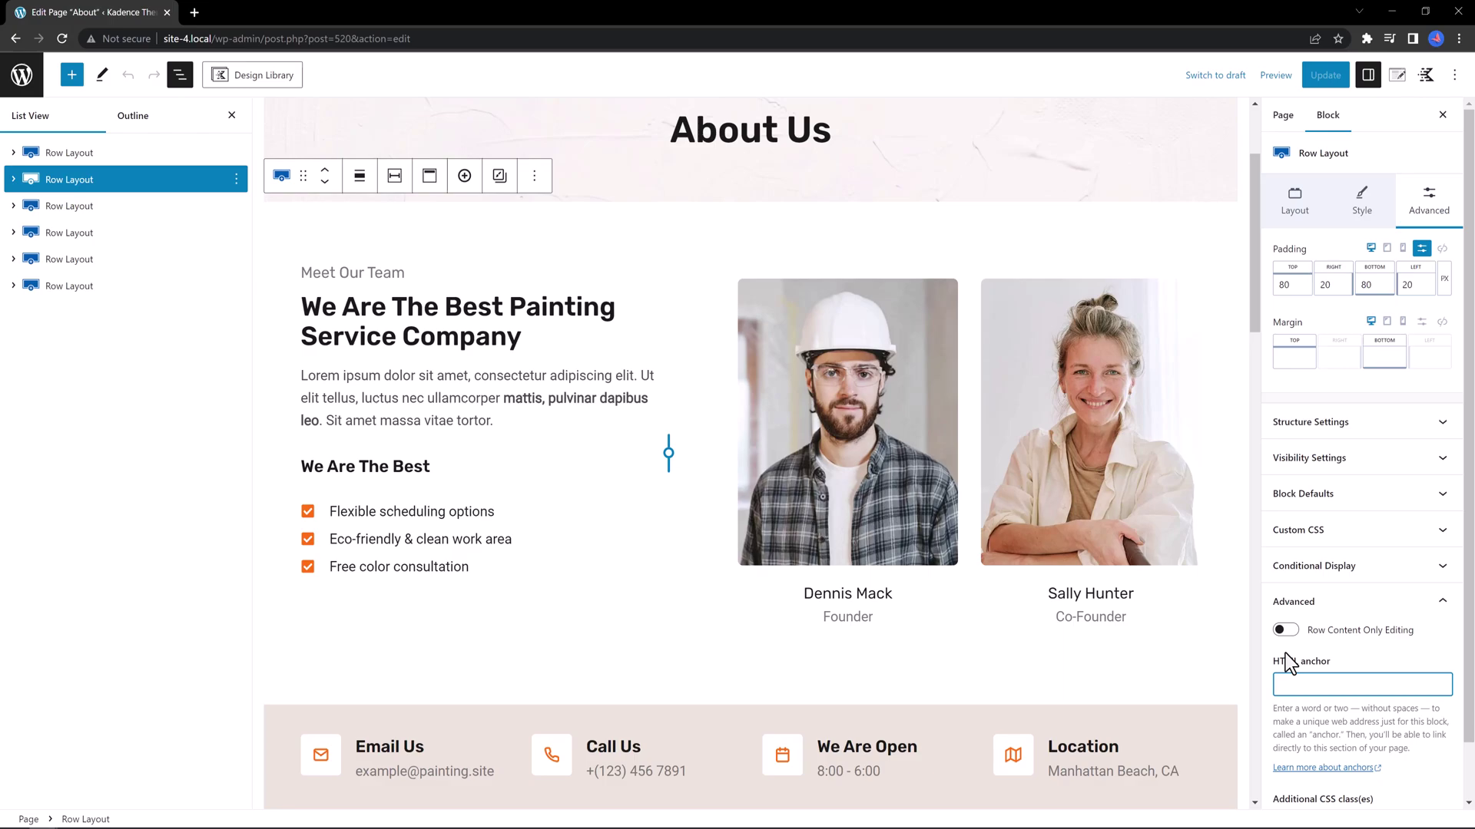
{"action": "type", "text": "section1"}
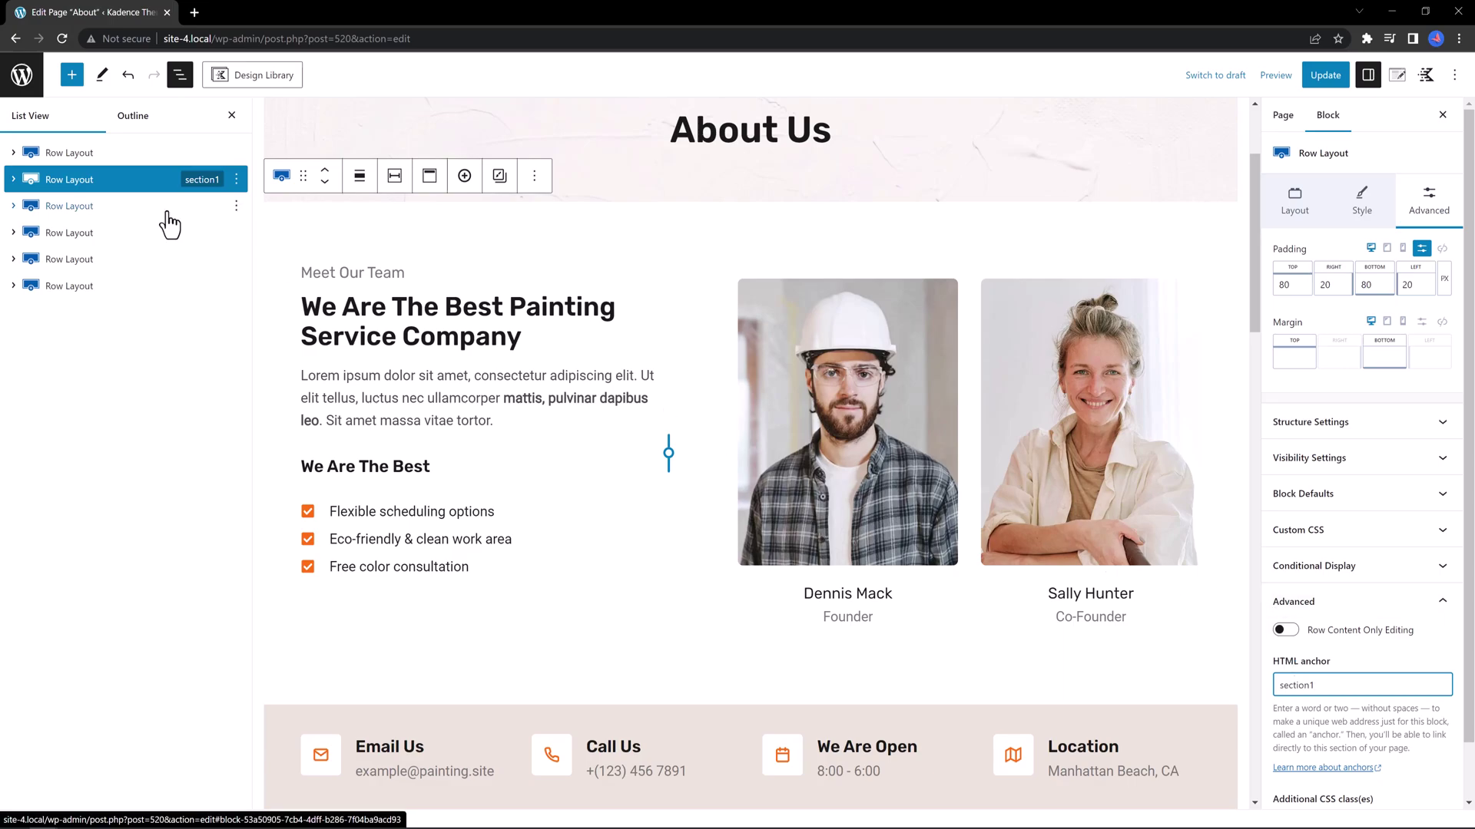
{"action": "key", "text": "ctrl+s"}
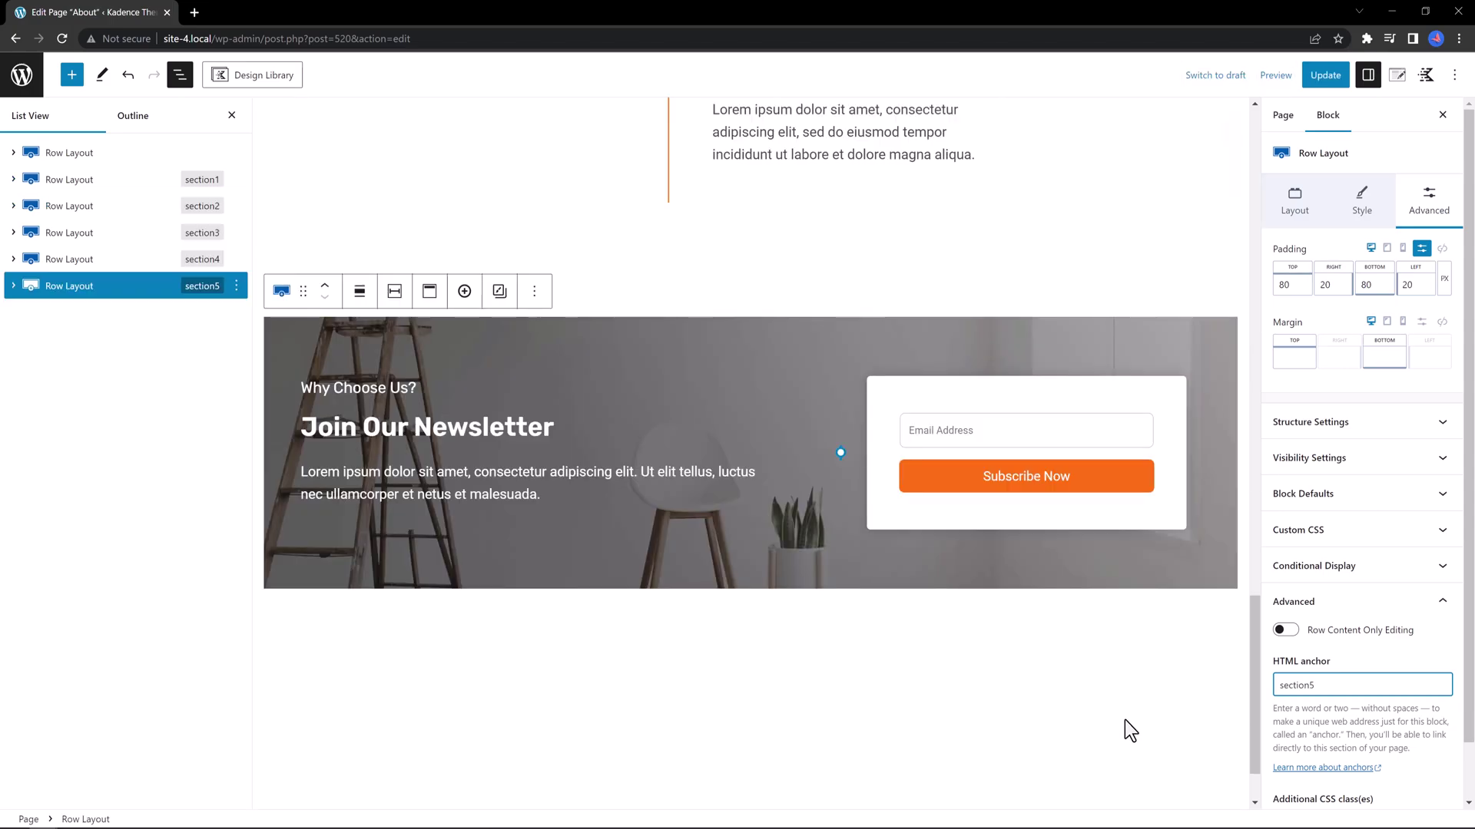
{"action": "left_click", "coordinate": [1124, 720]}
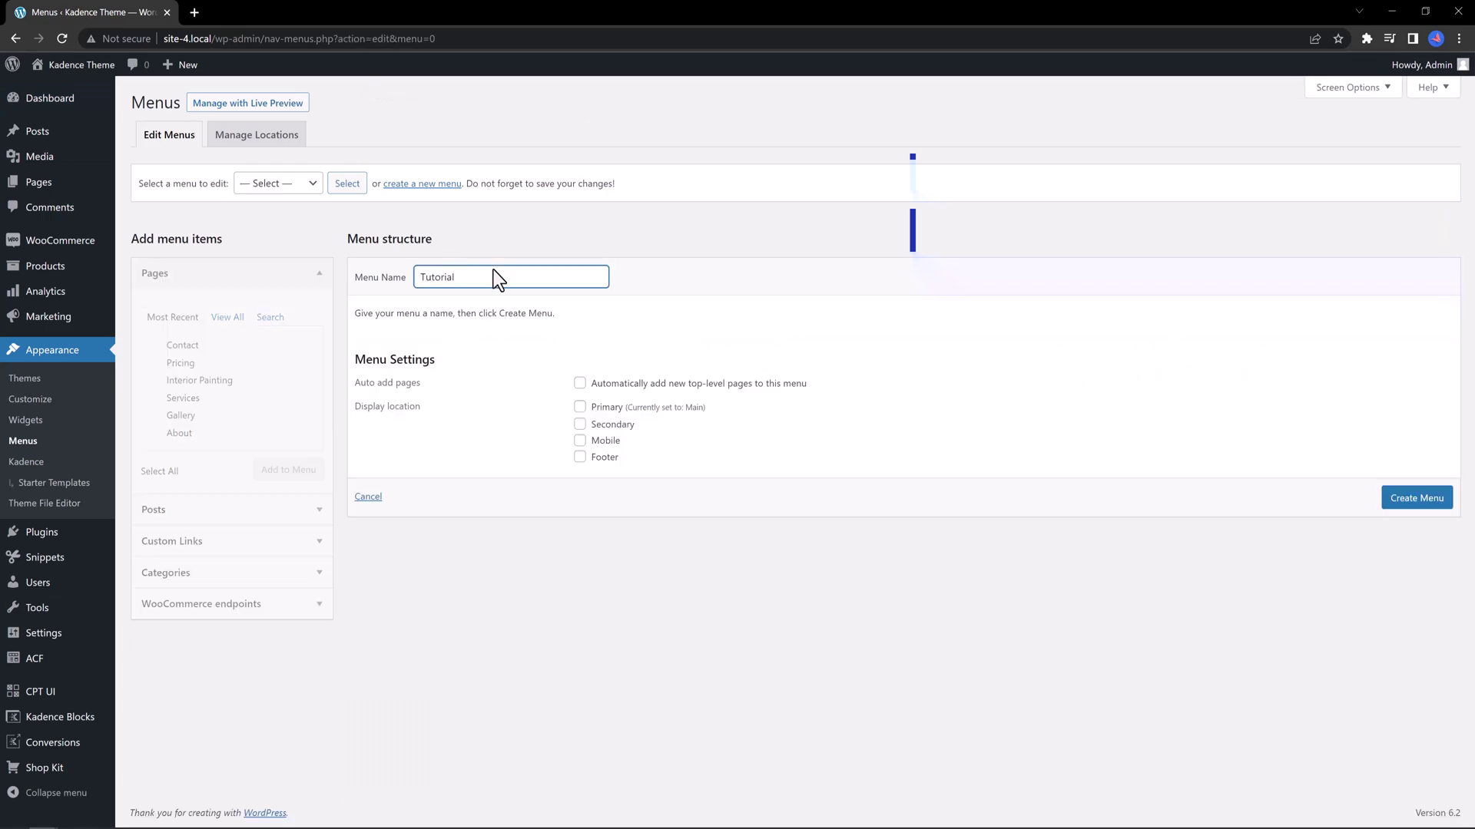
Step: Create the empty menu 'Tutorial' and expand the Custom Links panel
{"action": "left_click", "coordinate": [1407, 501]}
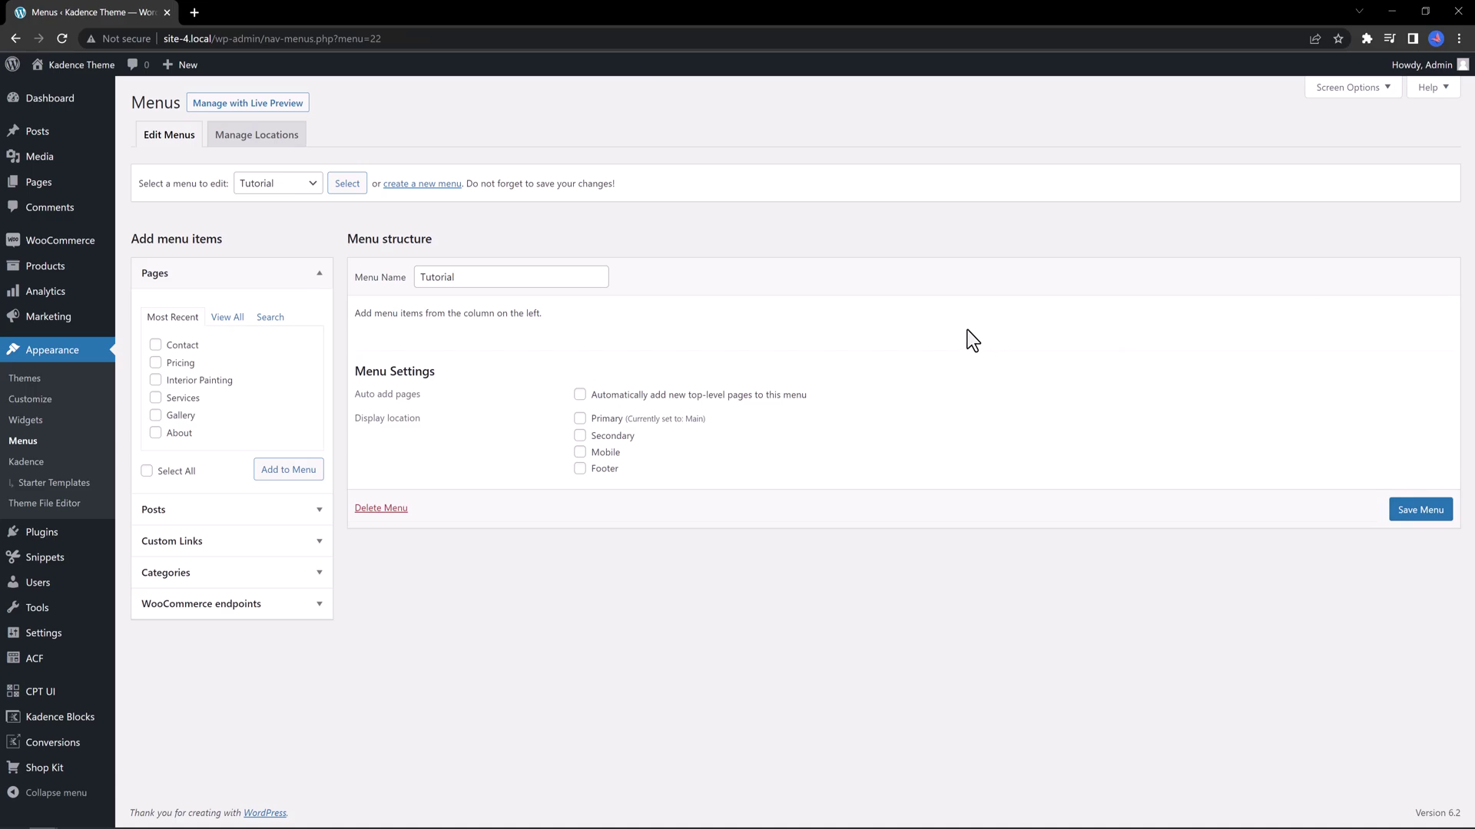
{"action": "left_click", "coordinate": [264, 542]}
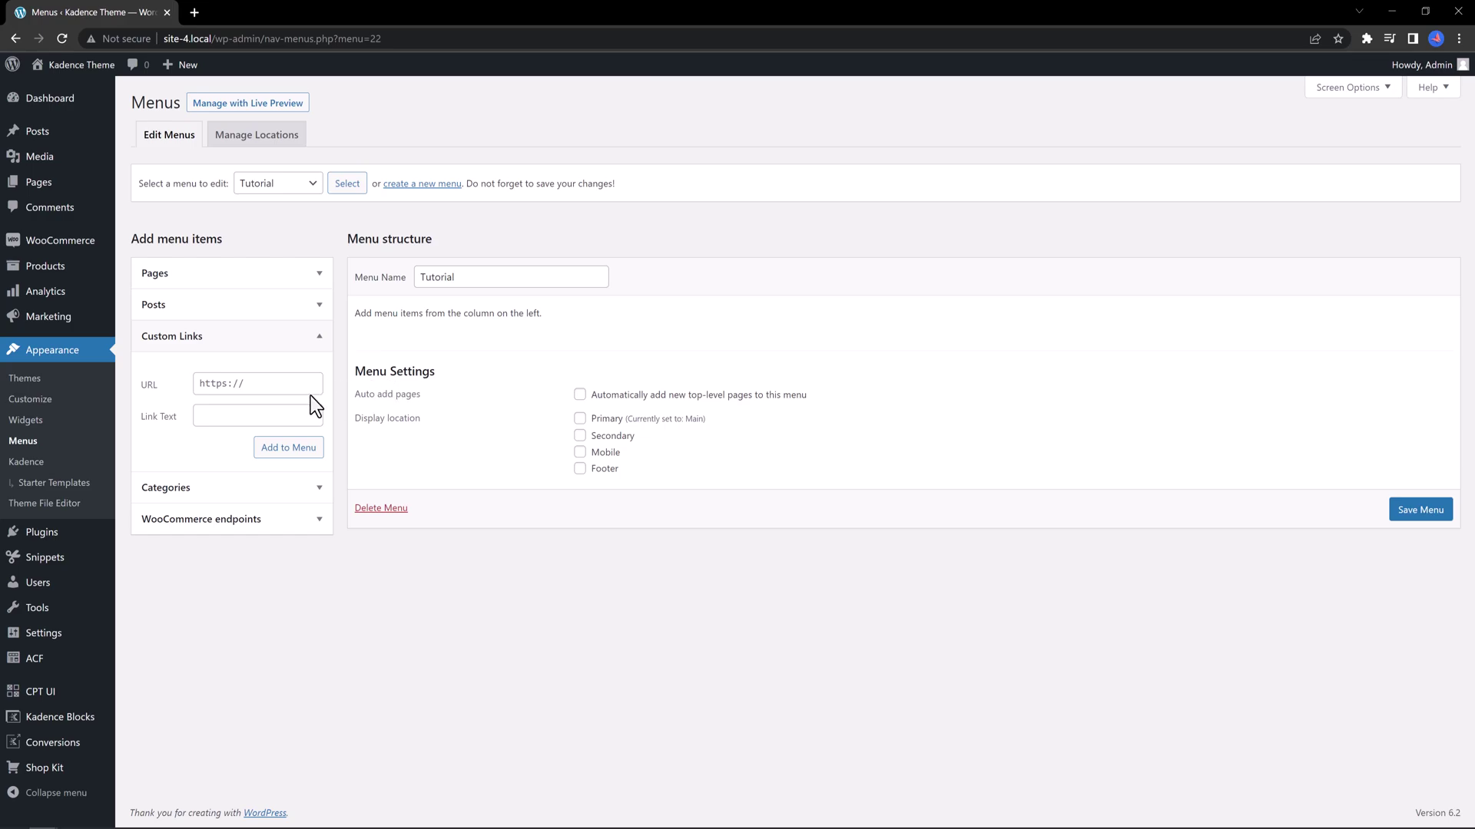
Step: Add custom links #section1–#section5 labelled Section 1–5 to the Tutorial menu and save it
{"action": "left_click", "coordinate": [254, 387]}
{"action": "type", "text": "#section"}
{"action": "type", "text": "1"}
{"action": "key", "text": "Tab"}
{"action": "type", "text": "Section"}
{"action": "left_click", "coordinate": [294, 453]}
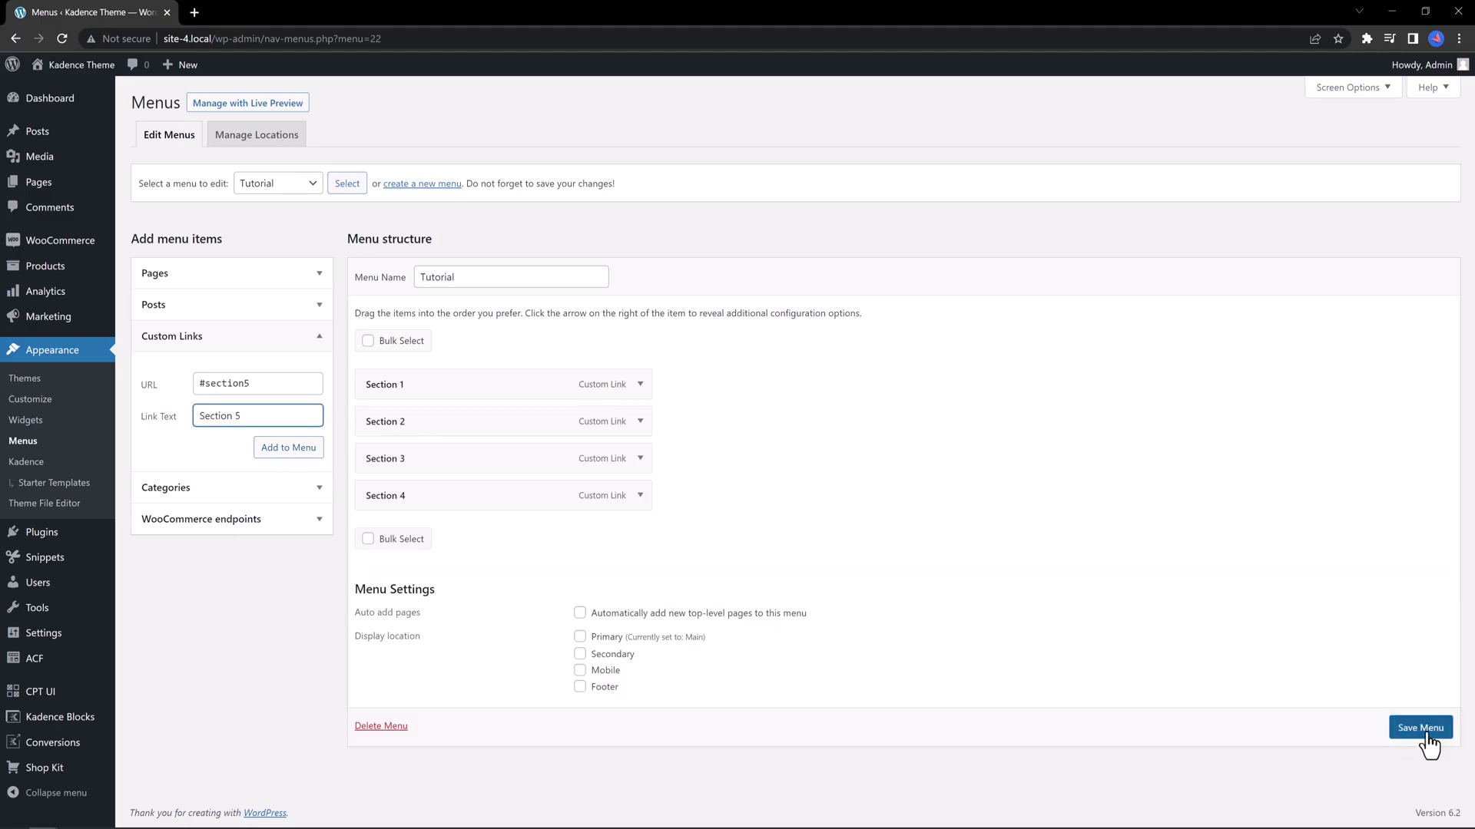
{"action": "left_click", "coordinate": [1430, 745]}
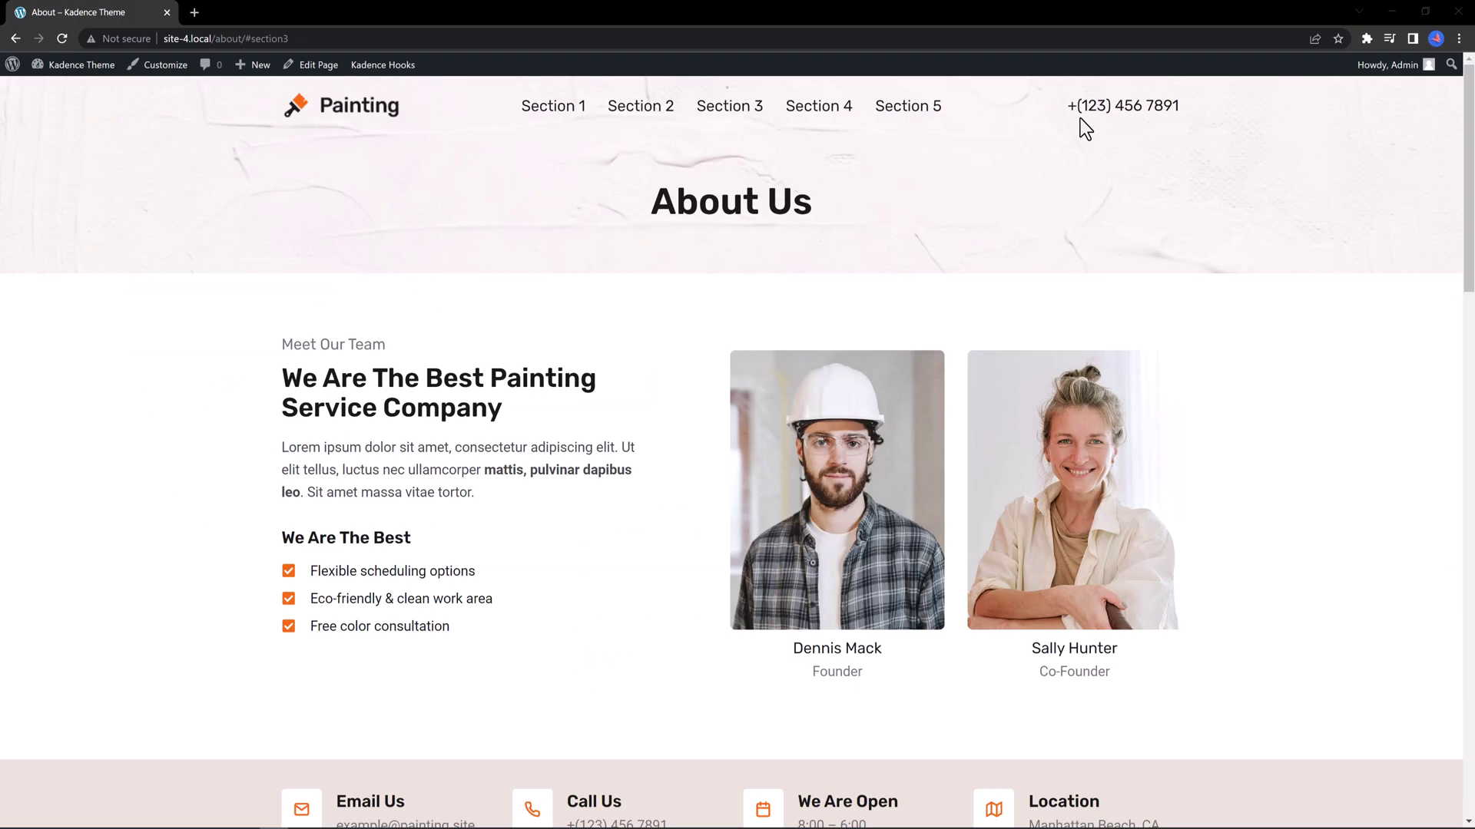
Step: Test the Section 2 and Section 3 header links, scrolling back up after each
{"action": "left_click", "coordinate": [651, 116]}
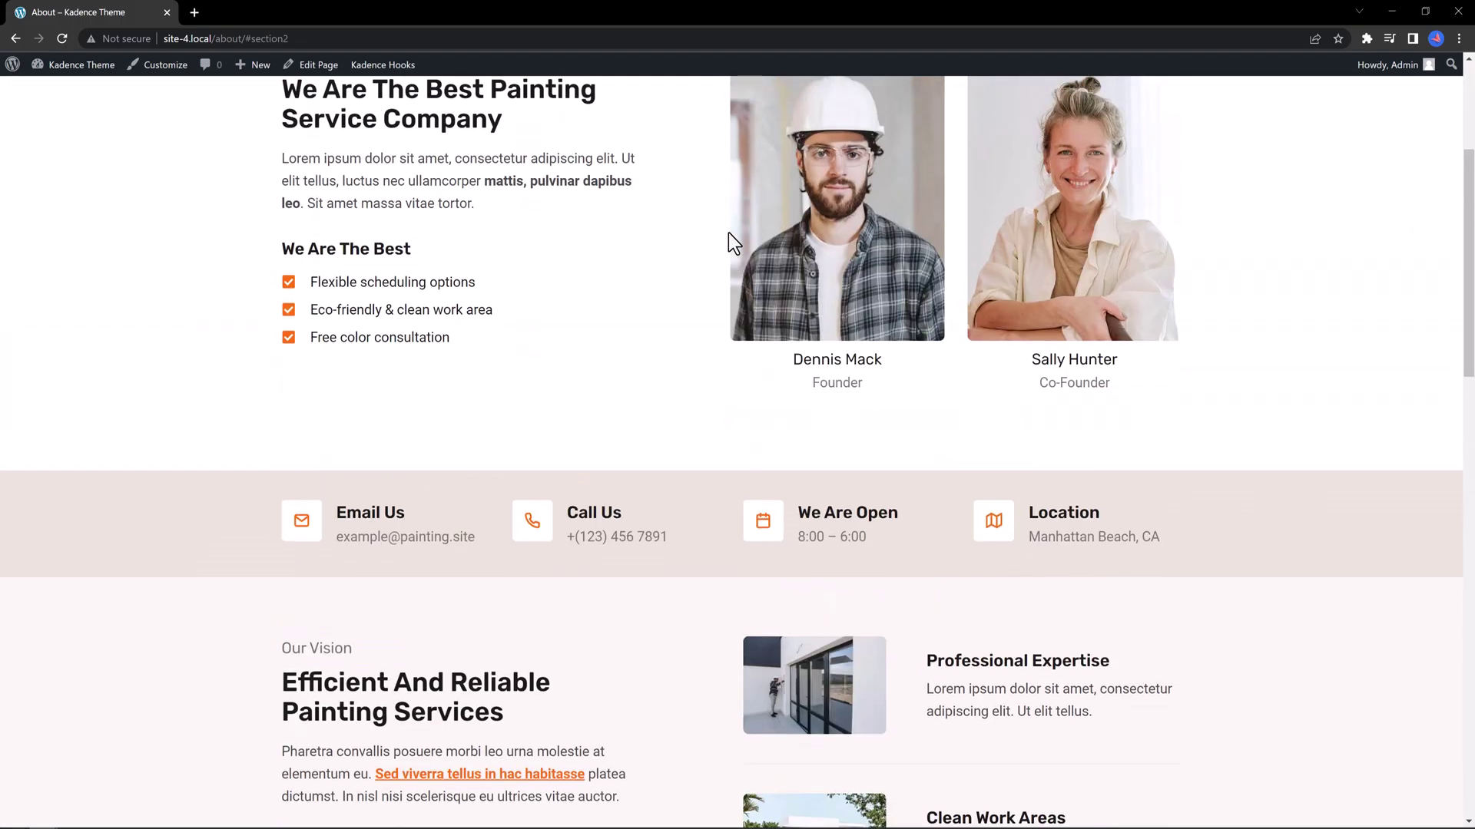
{"action": "scroll", "coordinate": [729, 233], "scroll_direction": "up", "scroll_amount": 4}
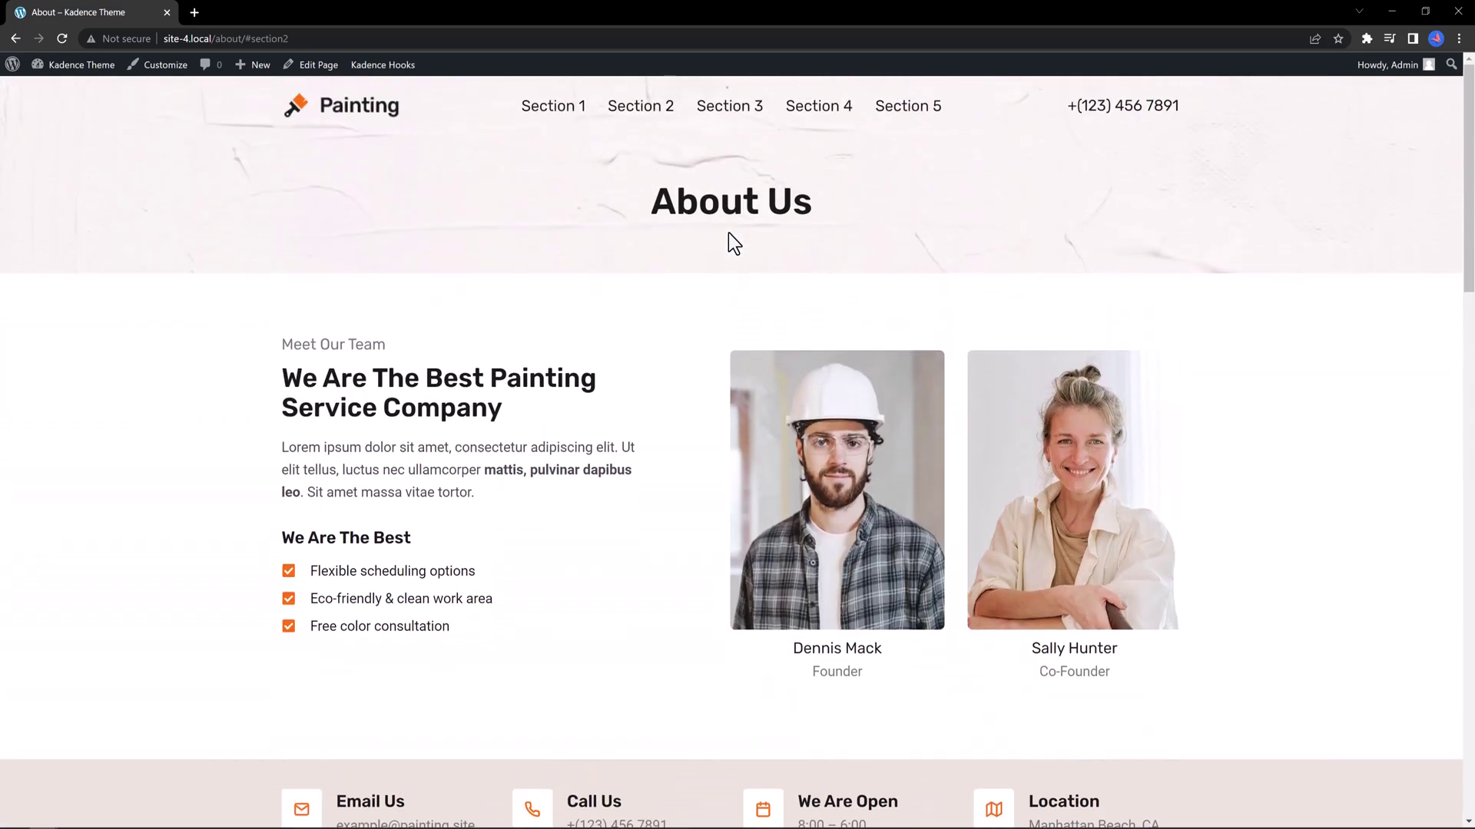
{"action": "left_click", "coordinate": [722, 105]}
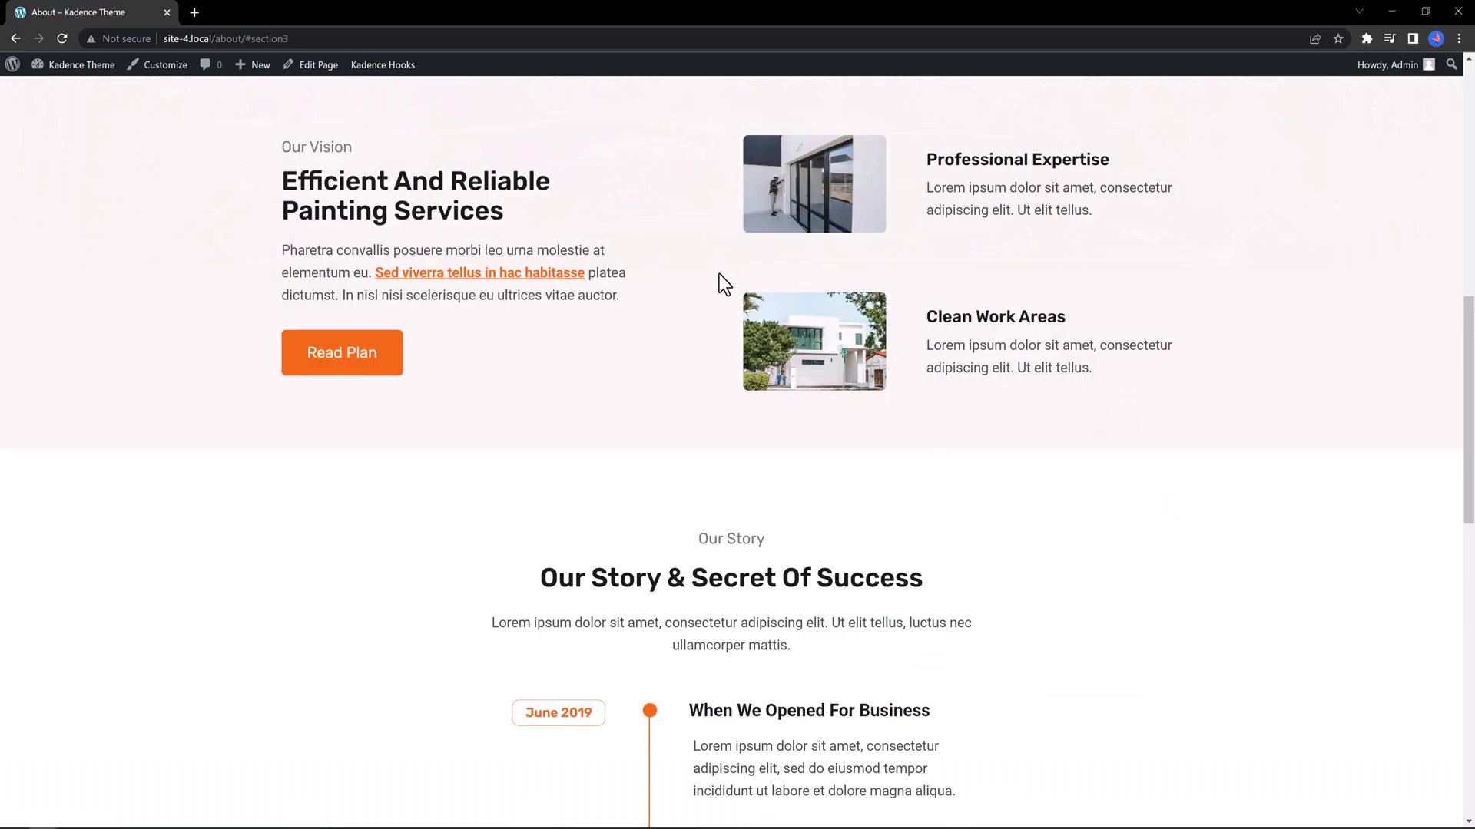
{"action": "scroll", "coordinate": [718, 274], "scroll_direction": "up", "scroll_amount": 5}
Step: Test the Section 4 and Section 5 links, then return to the top and open the Customizer
{"action": "left_click", "coordinate": [806, 109]}
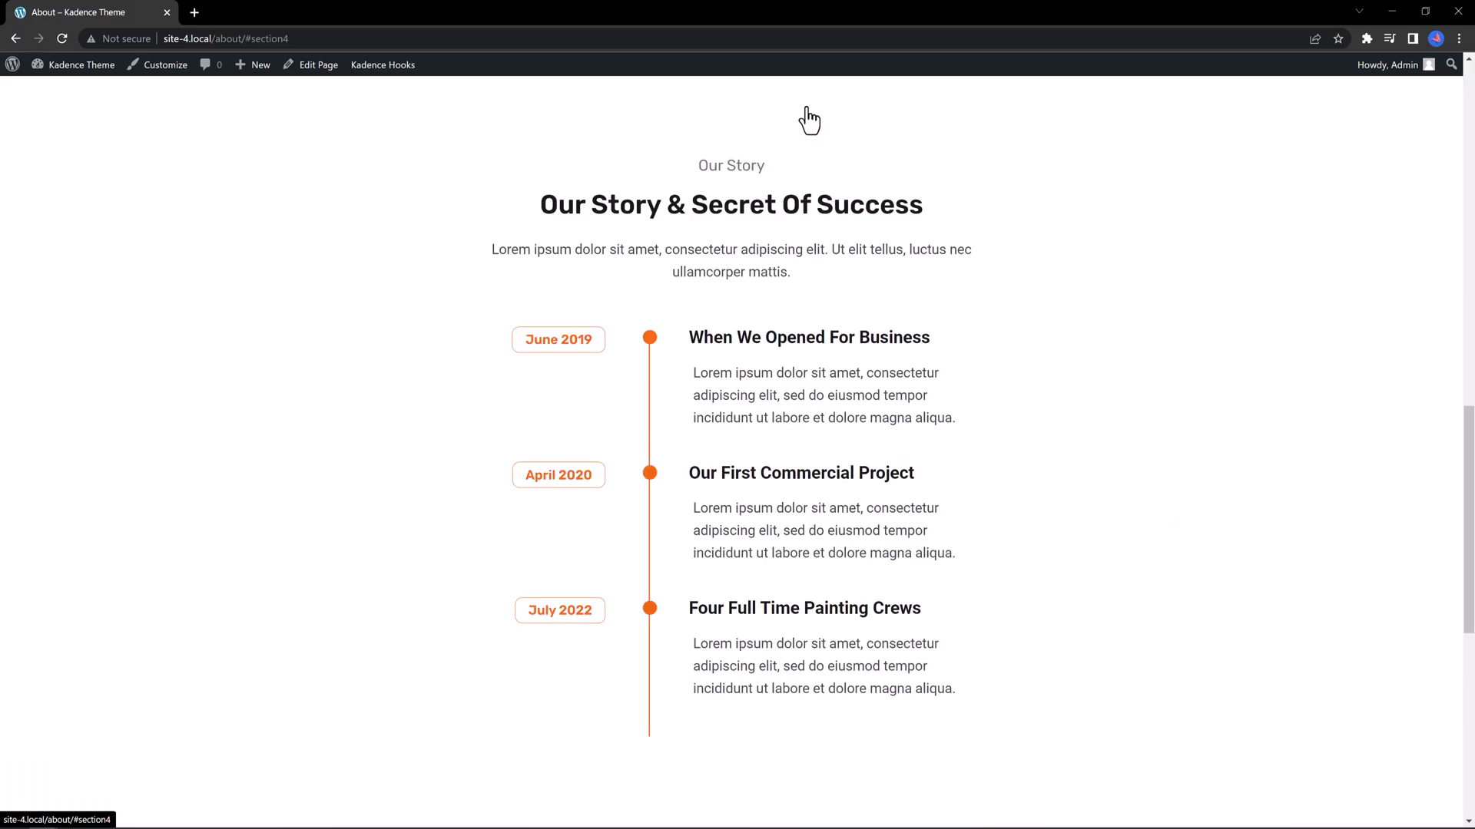
{"action": "scroll", "coordinate": [878, 270], "scroll_direction": "up", "scroll_amount": 10}
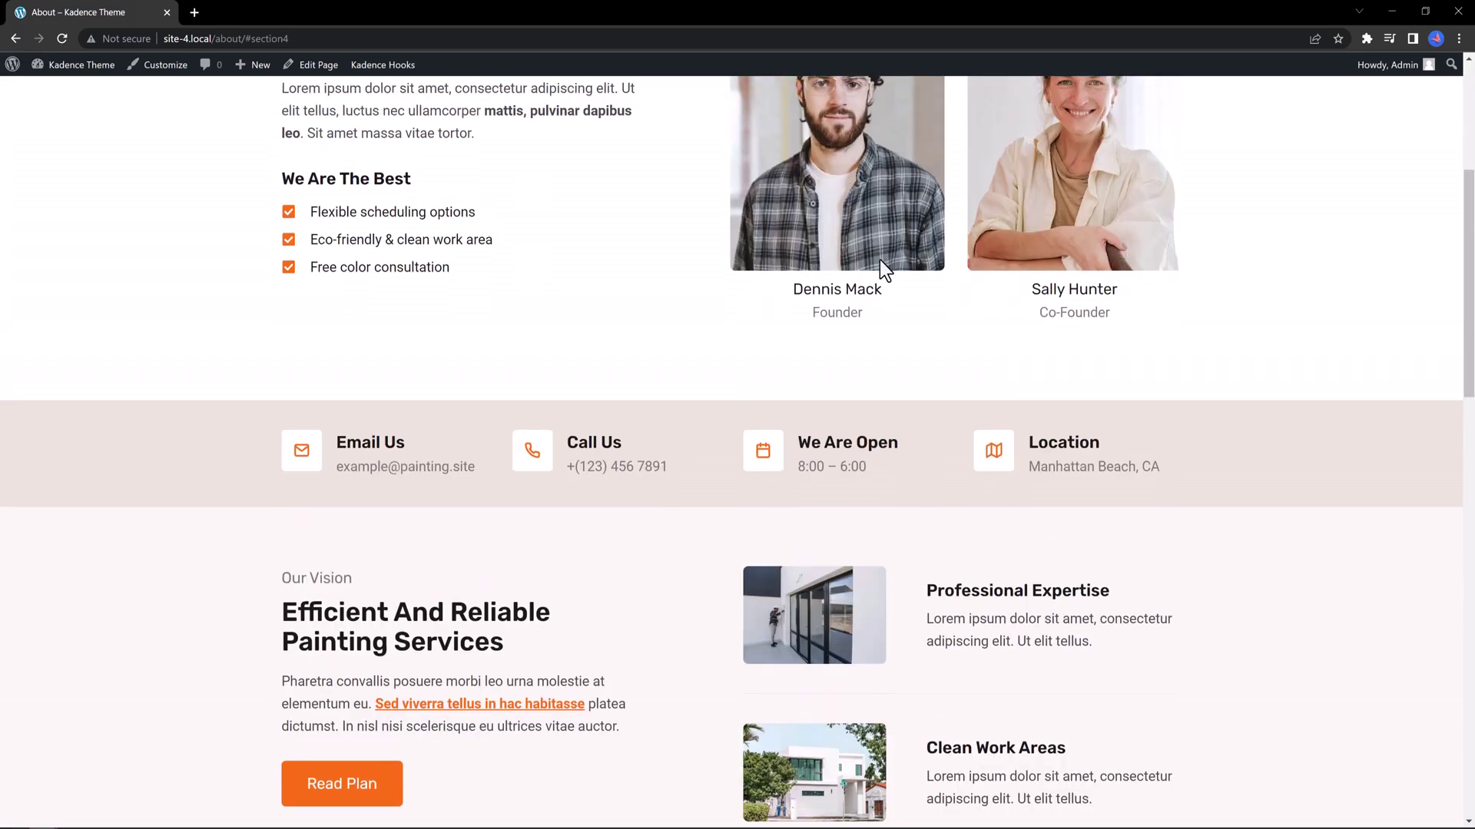
{"action": "scroll", "coordinate": [879, 269], "scroll_direction": "up", "scroll_amount": 3}
{"action": "left_click", "coordinate": [905, 105]}
{"action": "scroll", "coordinate": [855, 338], "scroll_direction": "up", "scroll_amount": 4}
{"action": "scroll", "coordinate": [833, 342], "scroll_direction": "up", "scroll_amount": 4}
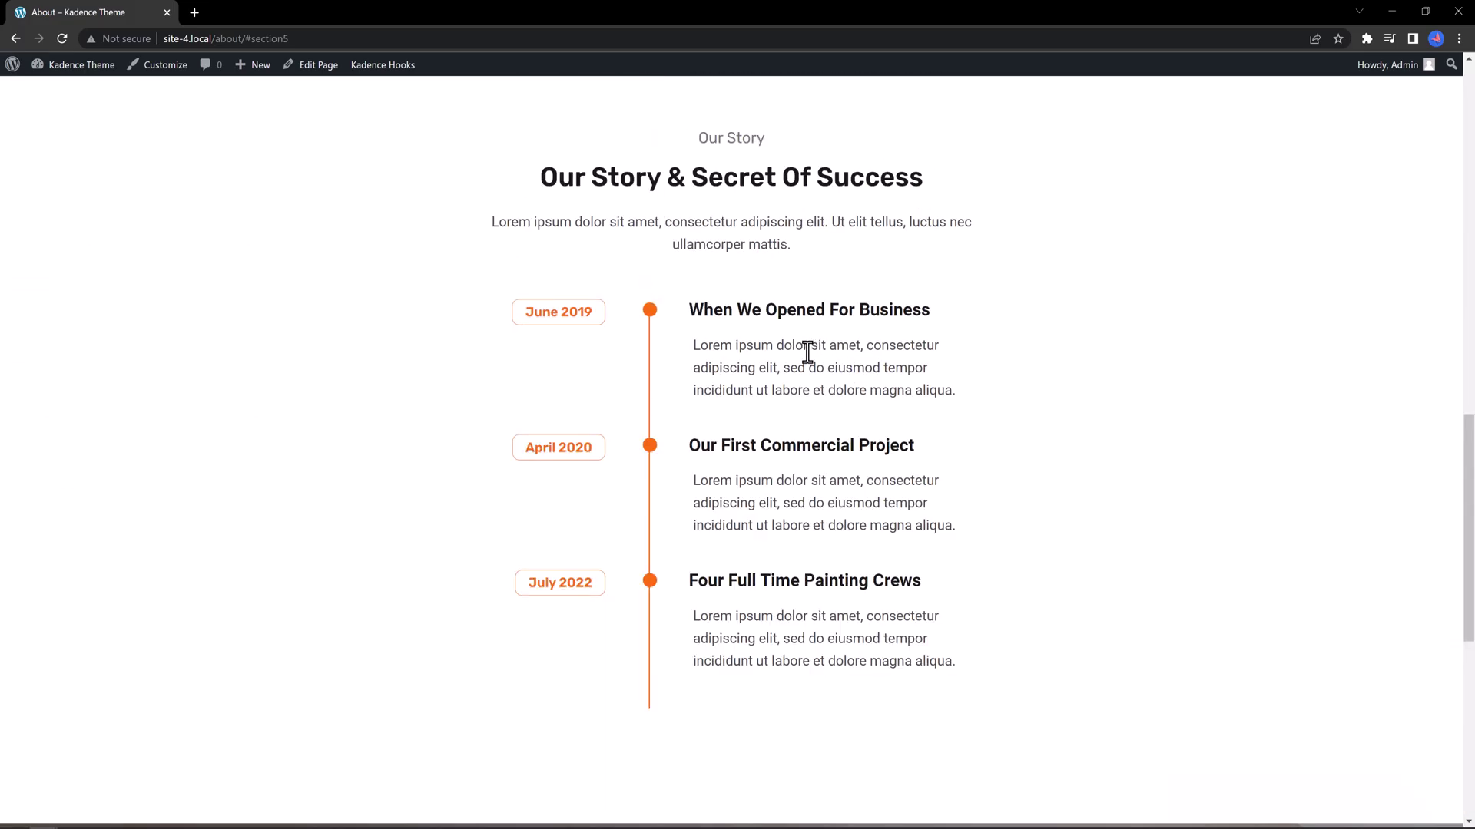
{"action": "scroll", "coordinate": [798, 357], "scroll_direction": "up", "scroll_amount": 4}
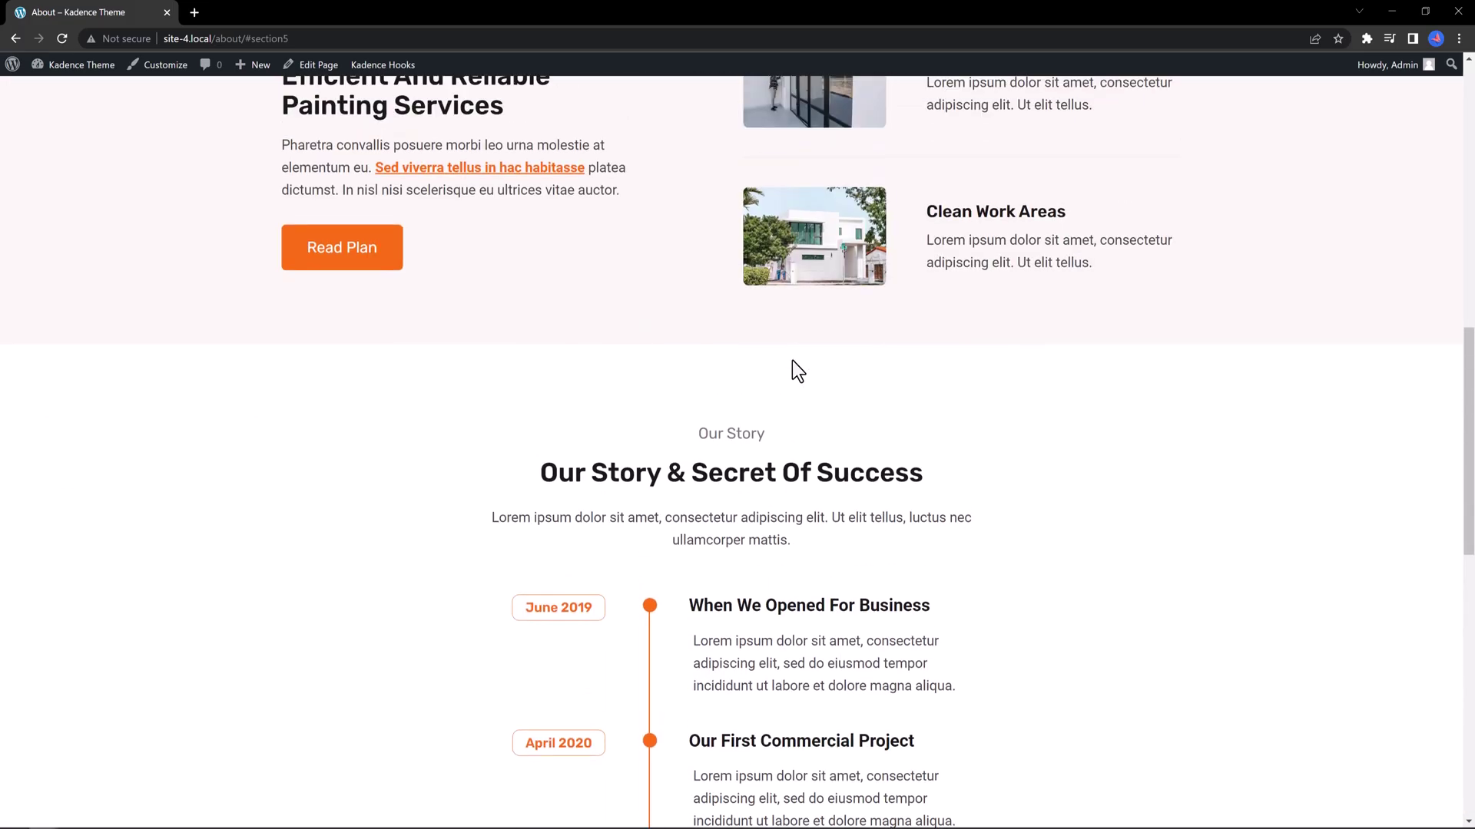
{"action": "left_click", "coordinate": [173, 68]}
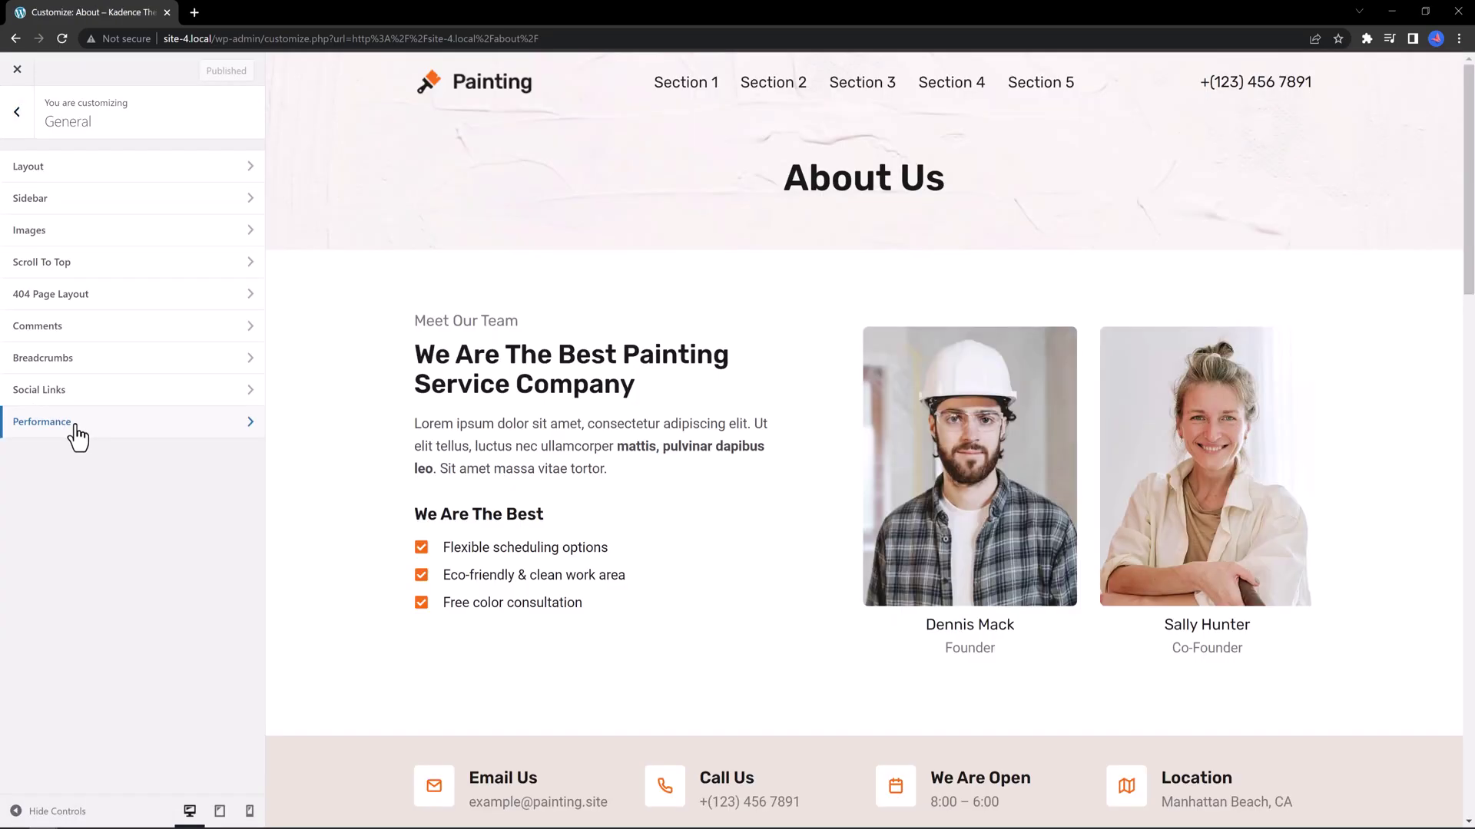
Step: Enable Scroll To ID under General > Performance
{"action": "left_click", "coordinate": [74, 434]}
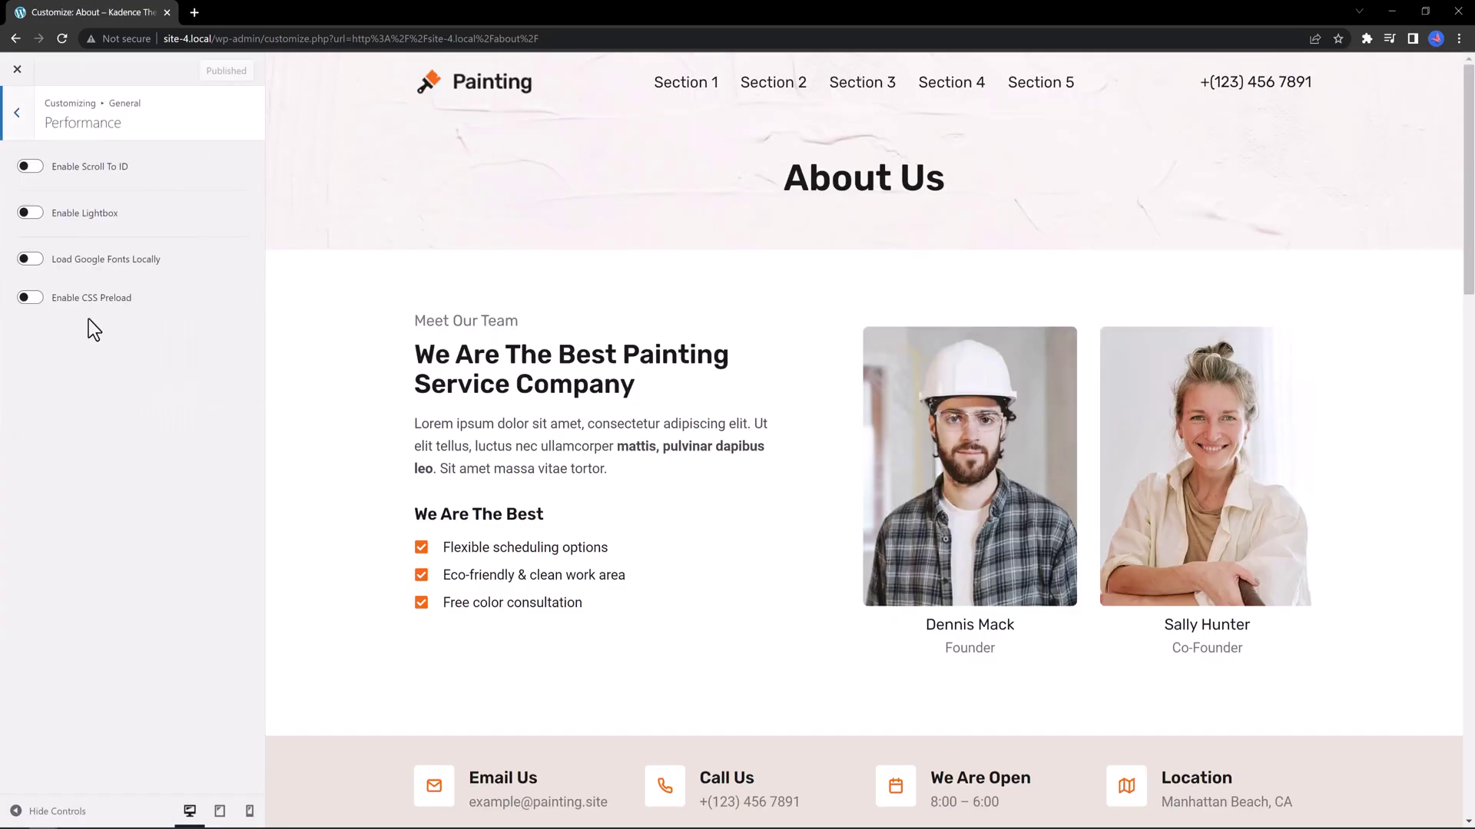
{"action": "left_click", "coordinate": [33, 167]}
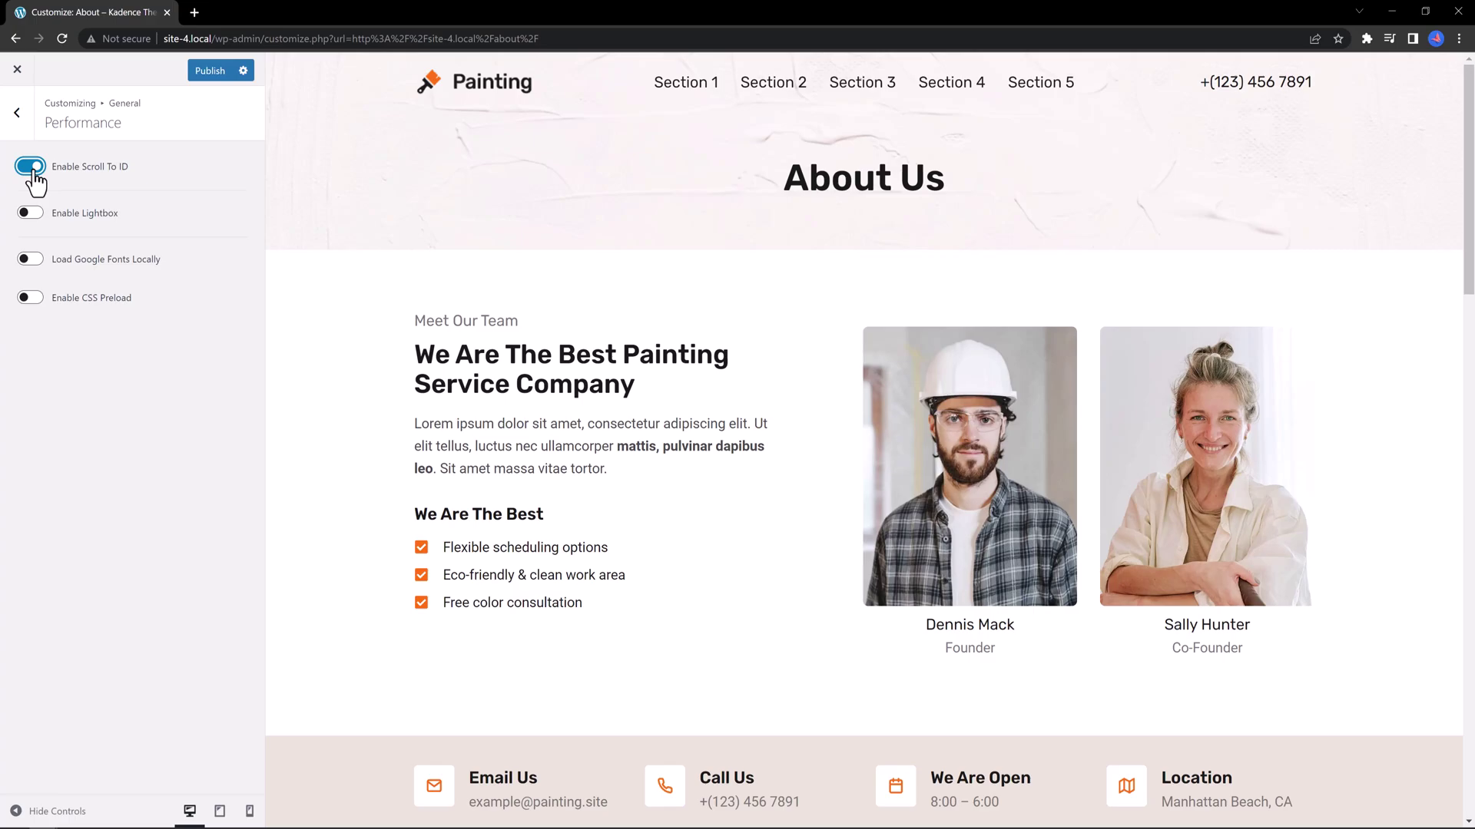
{"action": "key", "text": "Escape"}
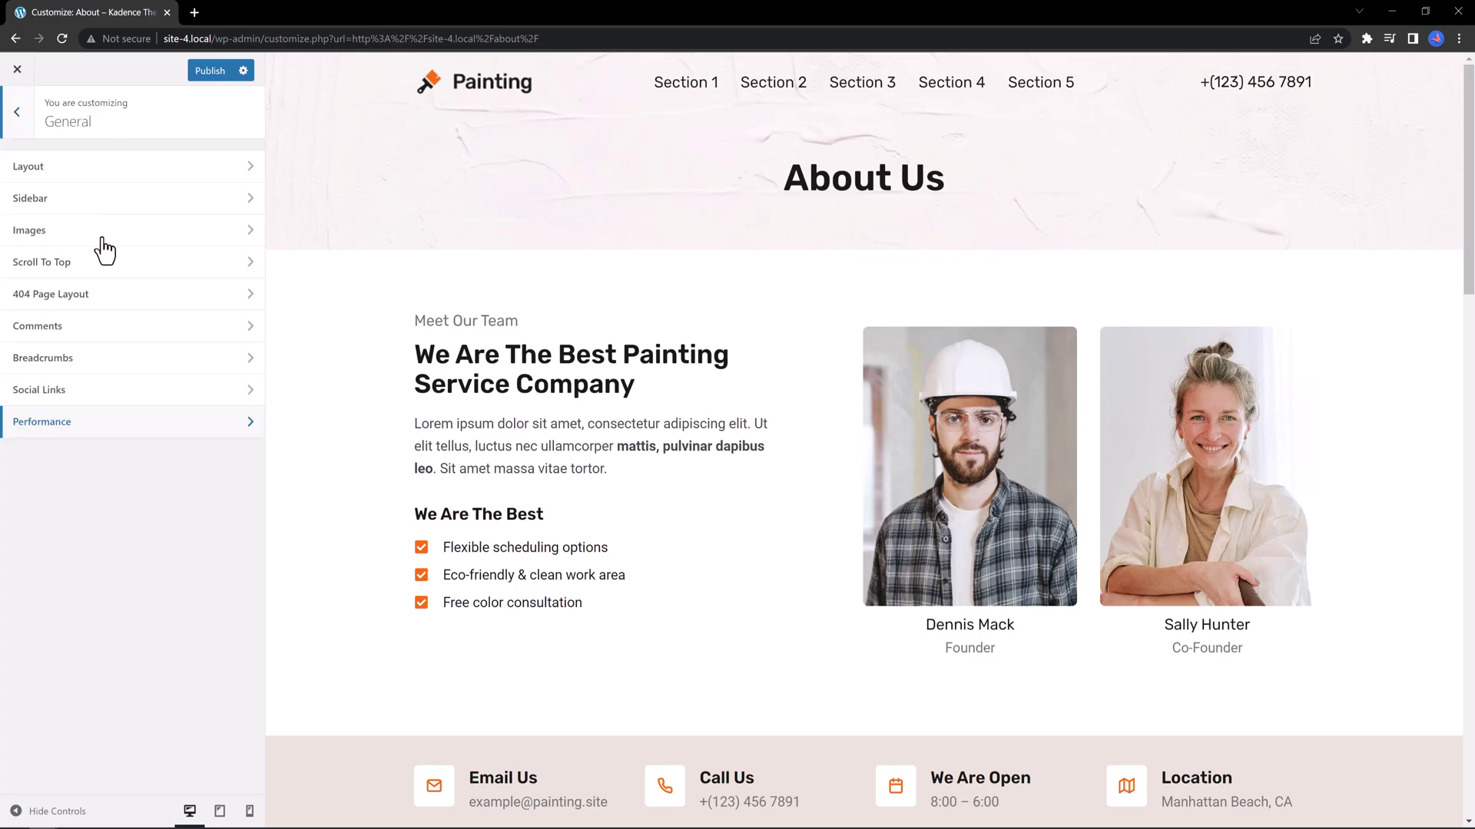
Step: Enable Scroll To Top with the bold arrow icon
{"action": "left_click", "coordinate": [109, 258]}
{"action": "left_click", "coordinate": [29, 203]}
{"action": "left_click", "coordinate": [106, 284]}
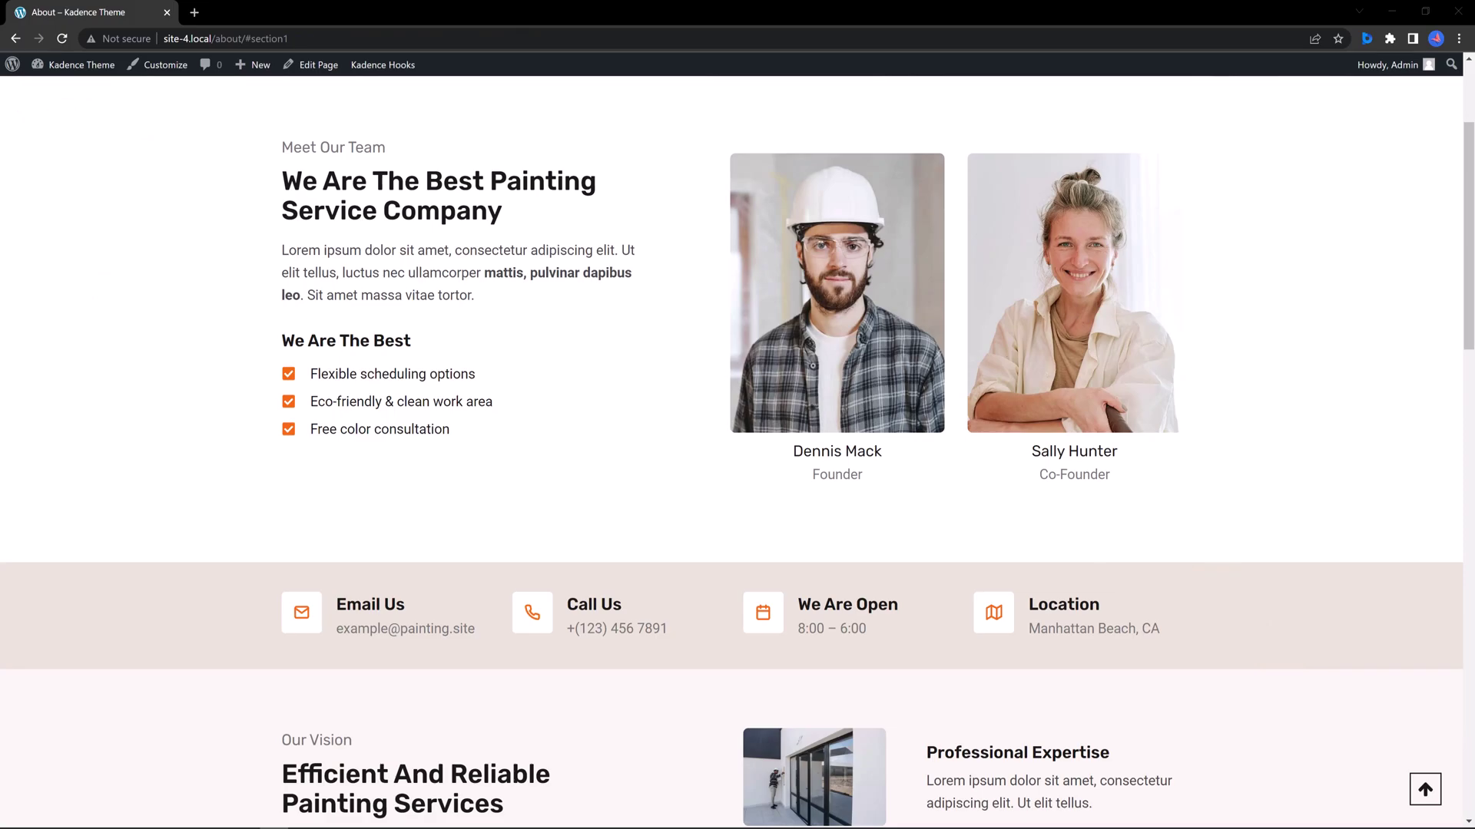
Step: Jump to Section 2 and Section 3 on the live page, returning via the scroll-to-top arrow each time
{"action": "left_click_drag", "start_coordinate": [1467, 286], "coordinate": [1469, 213]}
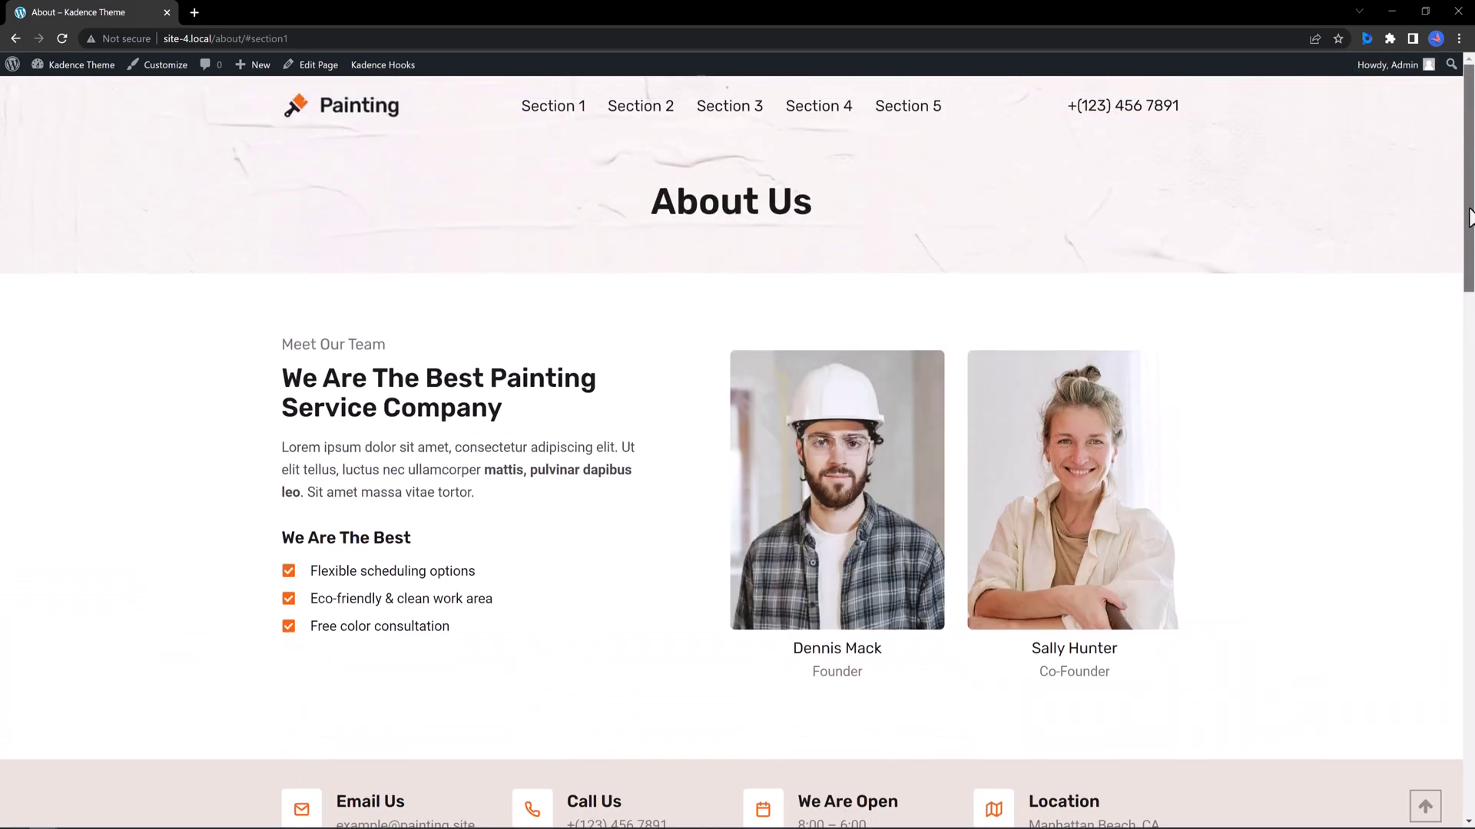
{"action": "left_click", "coordinate": [628, 108]}
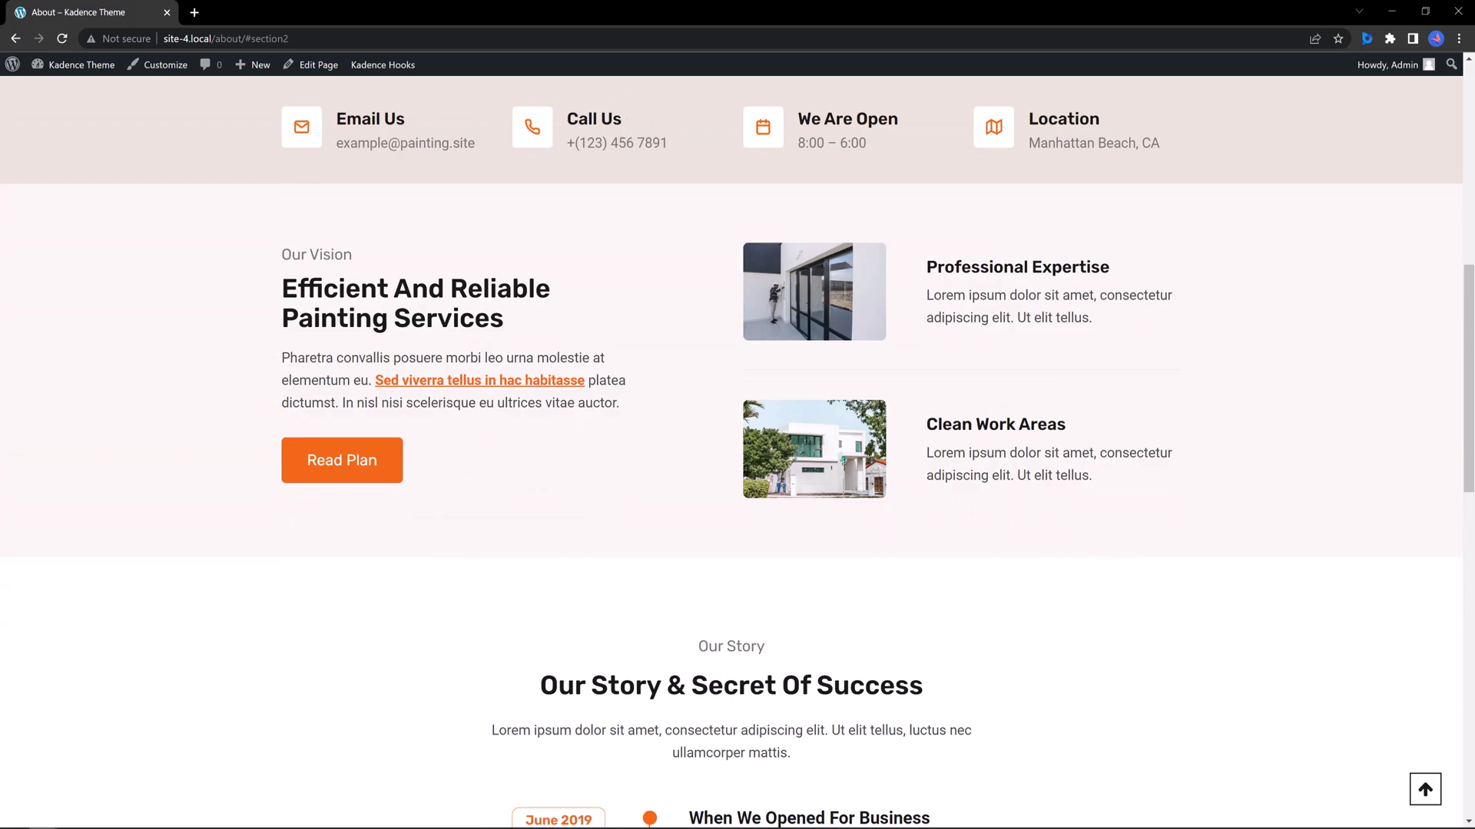
{"action": "left_click", "coordinate": [1426, 794]}
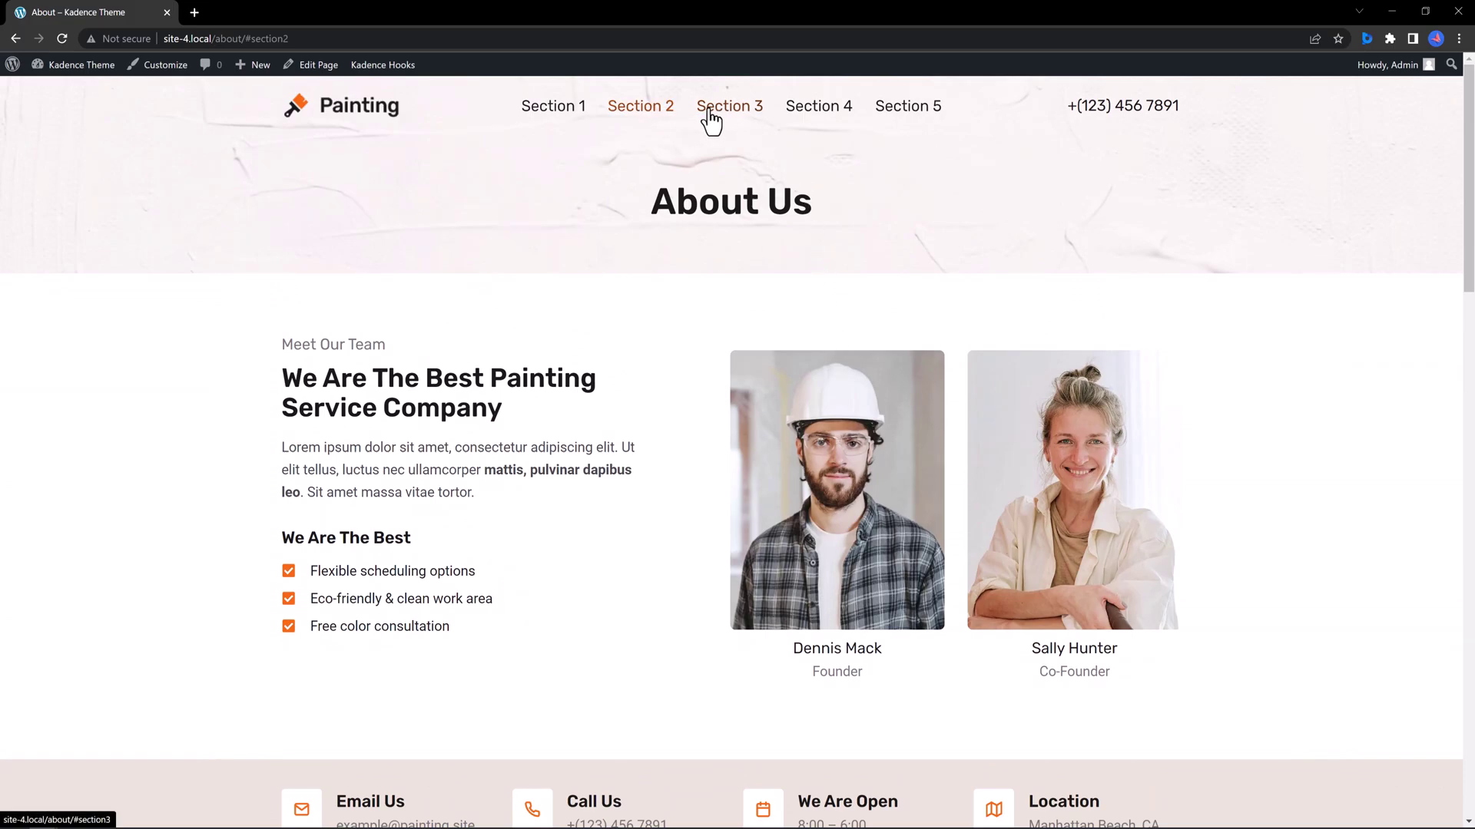
{"action": "left_click", "coordinate": [740, 115]}
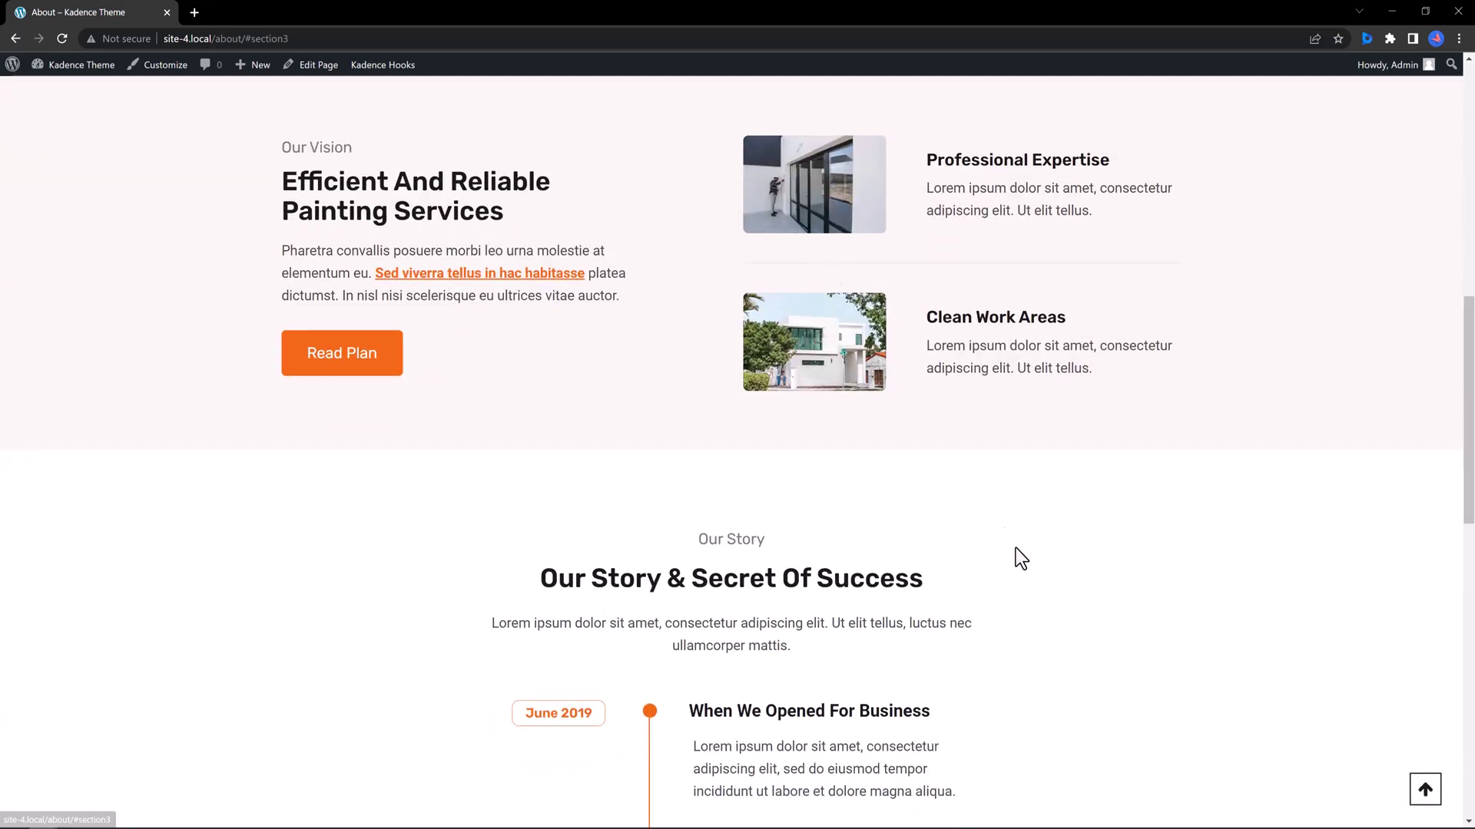
{"action": "left_click", "coordinate": [1423, 791]}
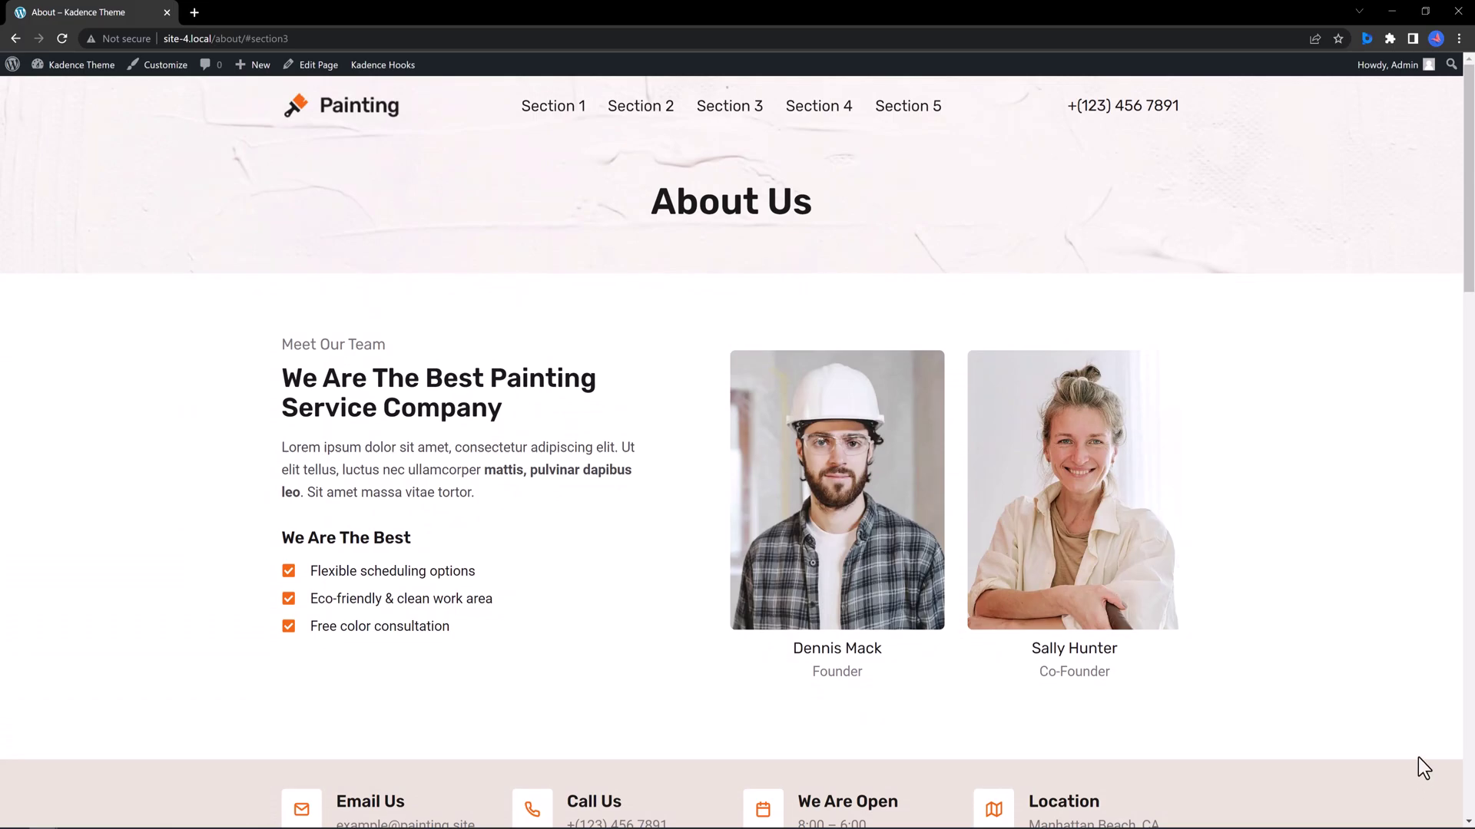
Step: Jump to Section 4, then open DevTools with Pixel 5 device emulation
{"action": "left_click", "coordinate": [728, 117]}
{"action": "key", "text": "ctrl+shift+i"}
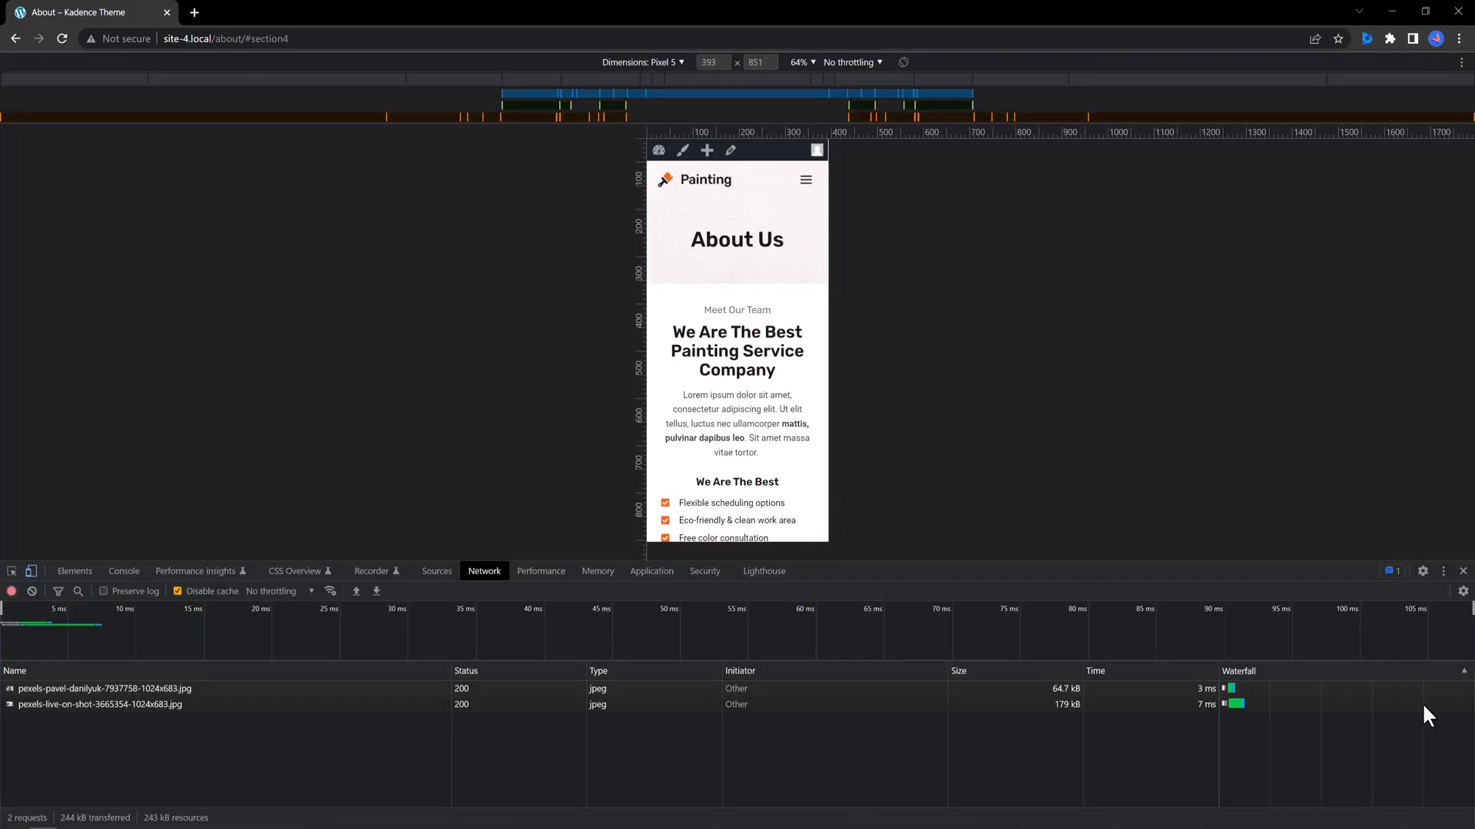
{"action": "mouse_move", "coordinate": [1422, 702]}
Step: Test Section 2 and Section 3 from the mobile menu, returning to the top with the arrow each time
{"action": "left_click", "coordinate": [806, 181]}
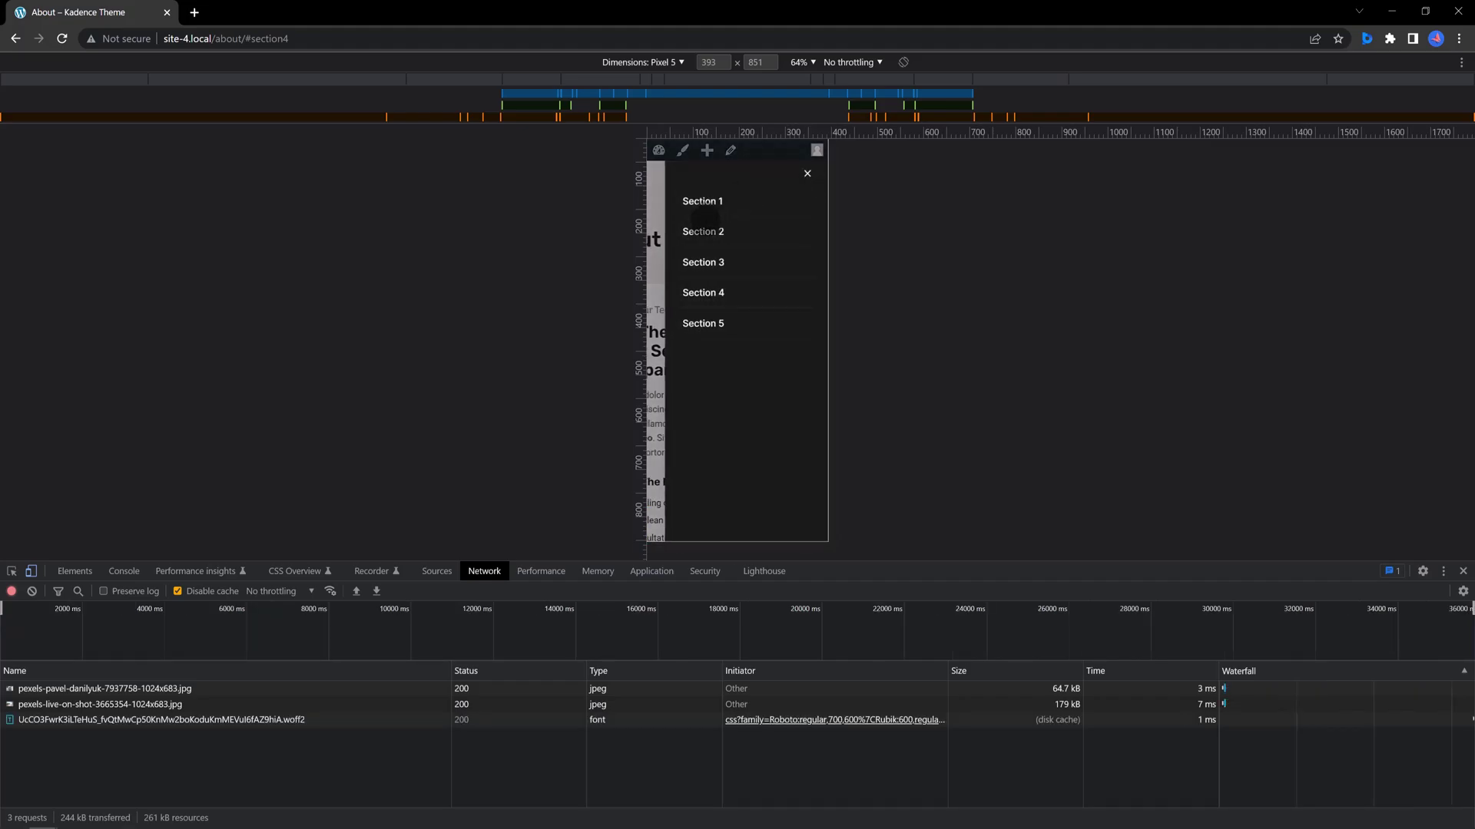
{"action": "left_click", "coordinate": [703, 233]}
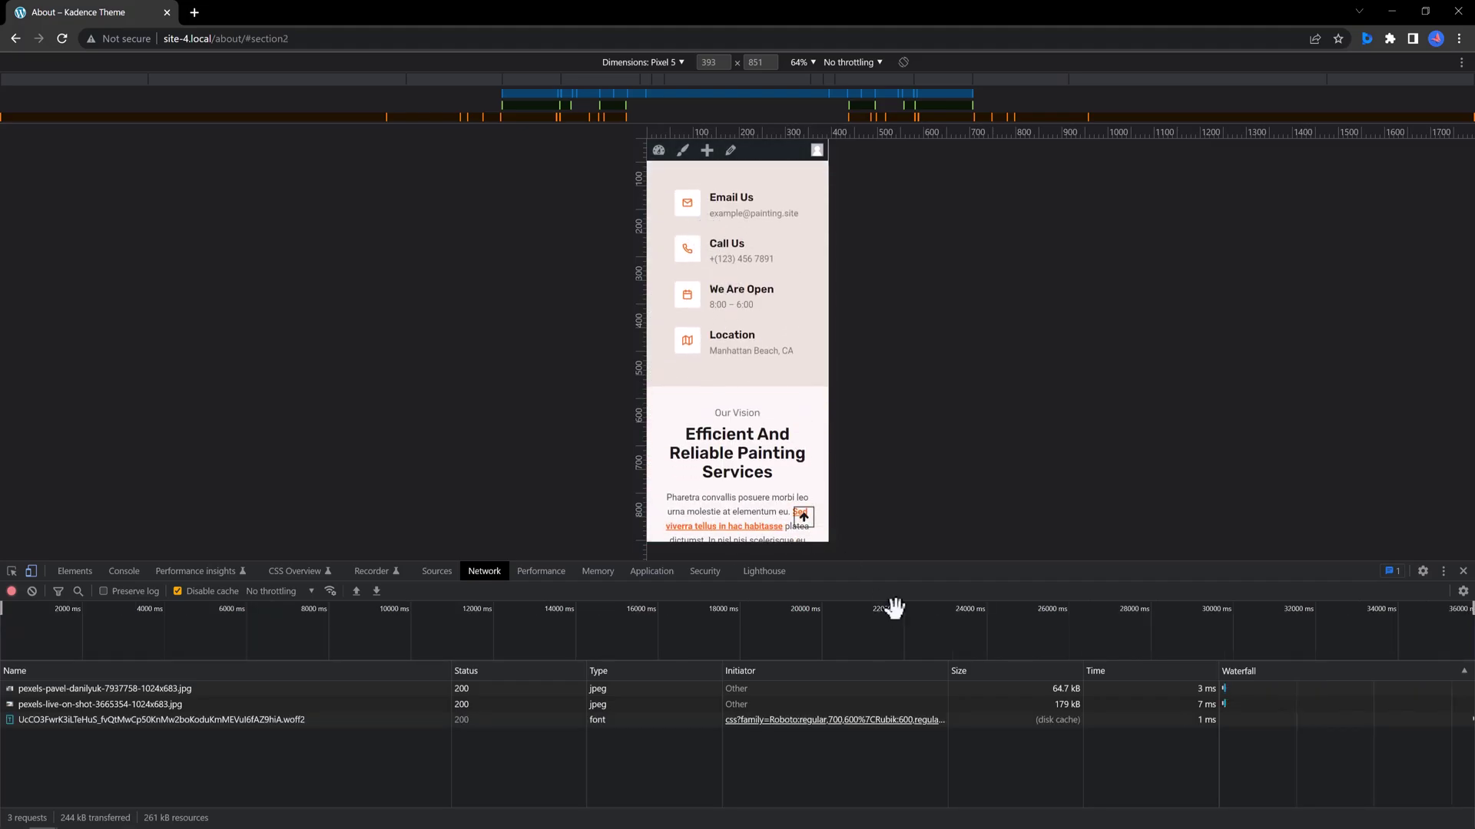
{"action": "left_click", "coordinate": [803, 517]}
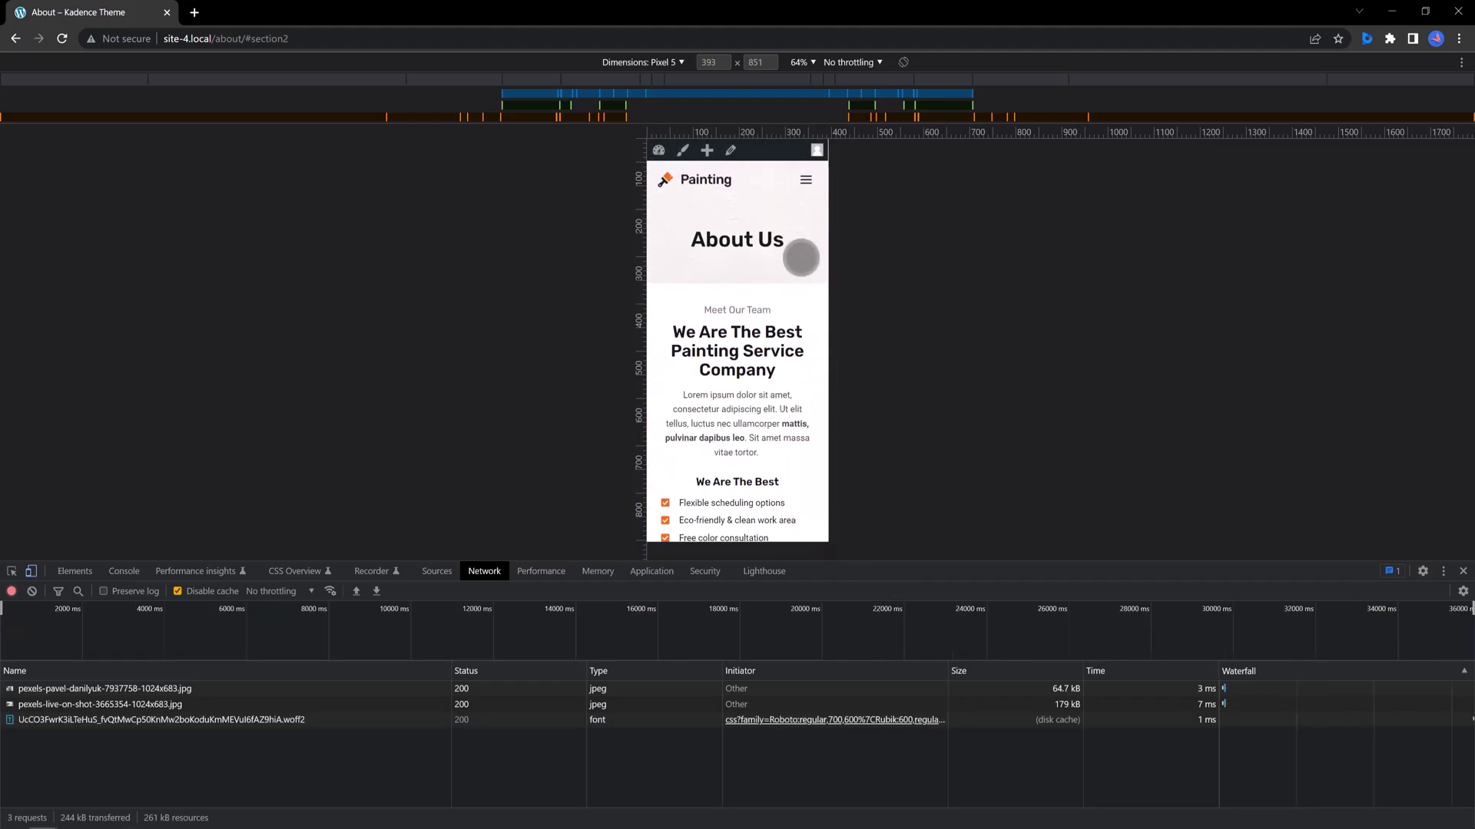
{"action": "left_click", "coordinate": [805, 180]}
{"action": "left_click", "coordinate": [705, 262]}
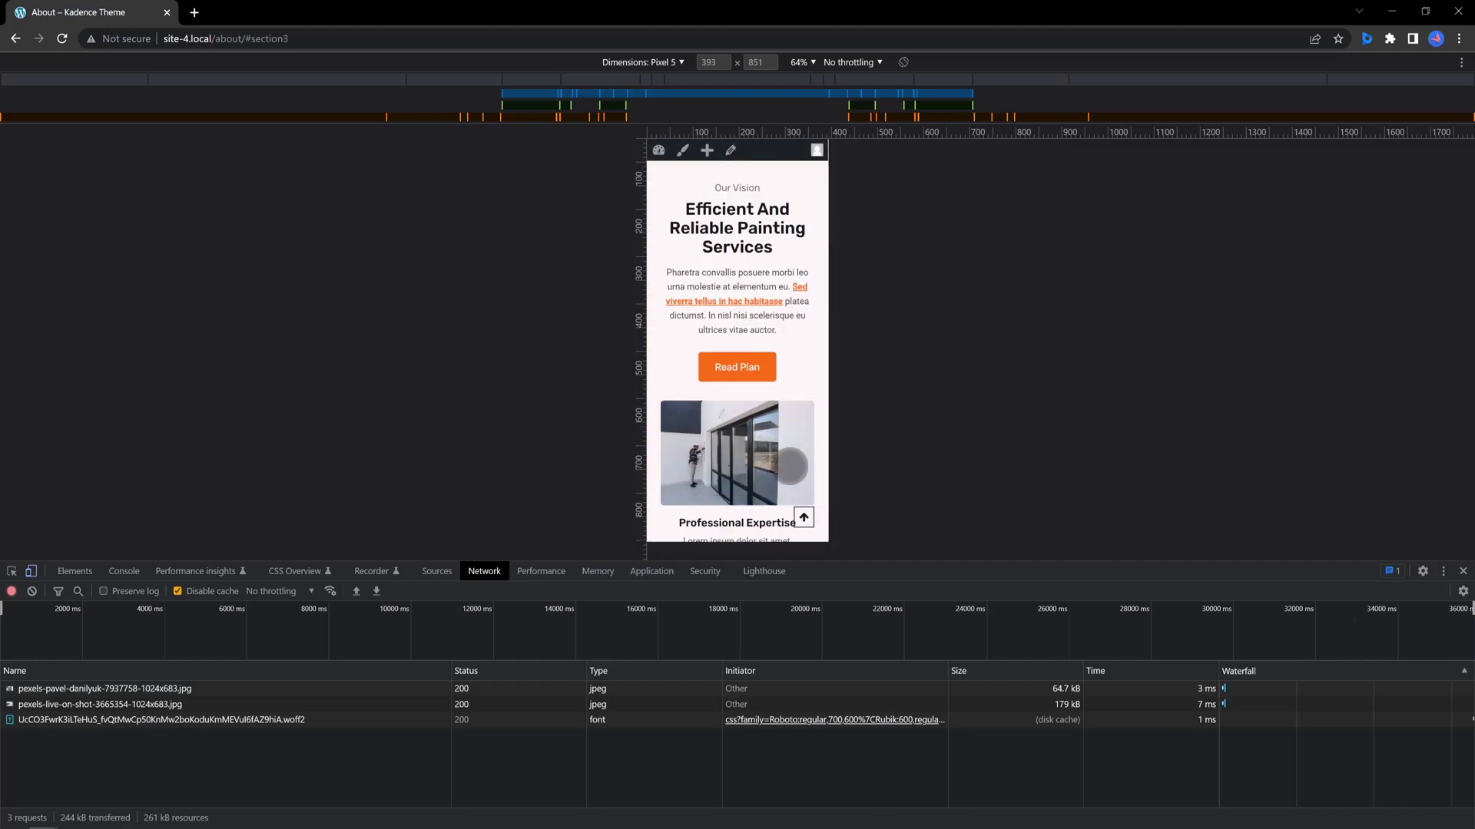
{"action": "left_click", "coordinate": [804, 517]}
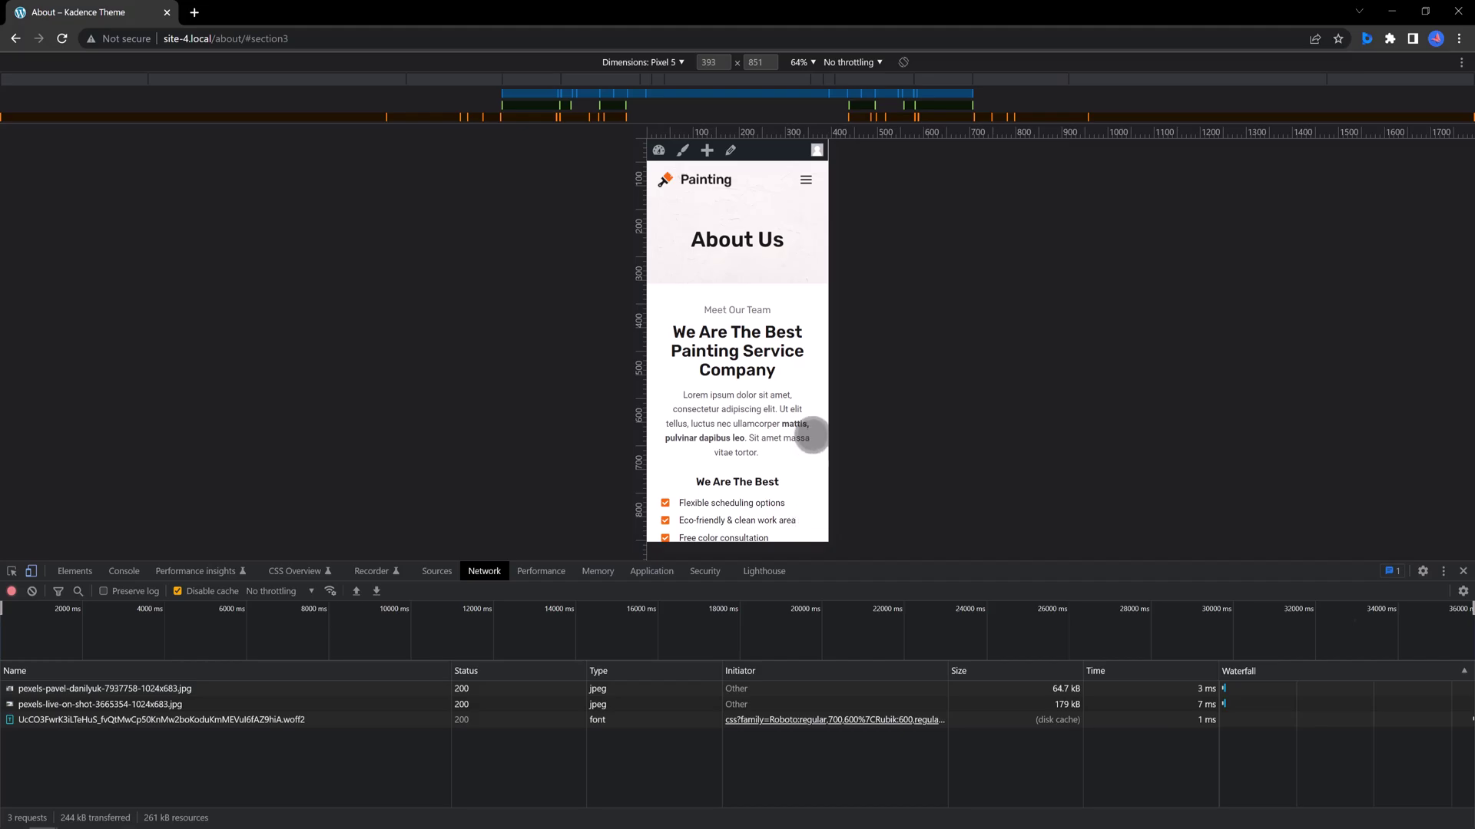
{"action": "left_click", "coordinate": [805, 179]}
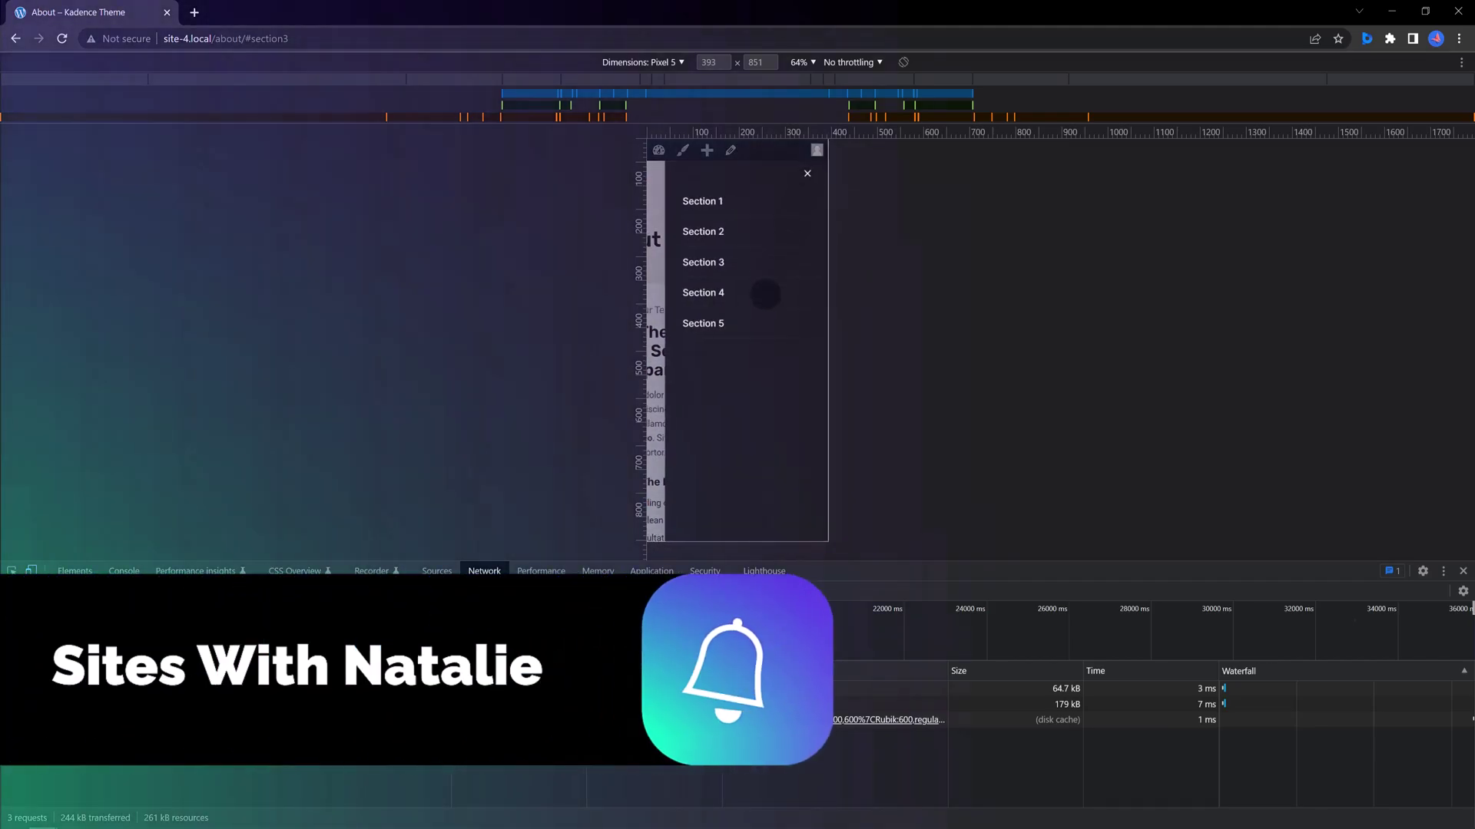
Step: Tap Section 5 in the mobile menu to jump to #section5
{"action": "left_click", "coordinate": [730, 331]}
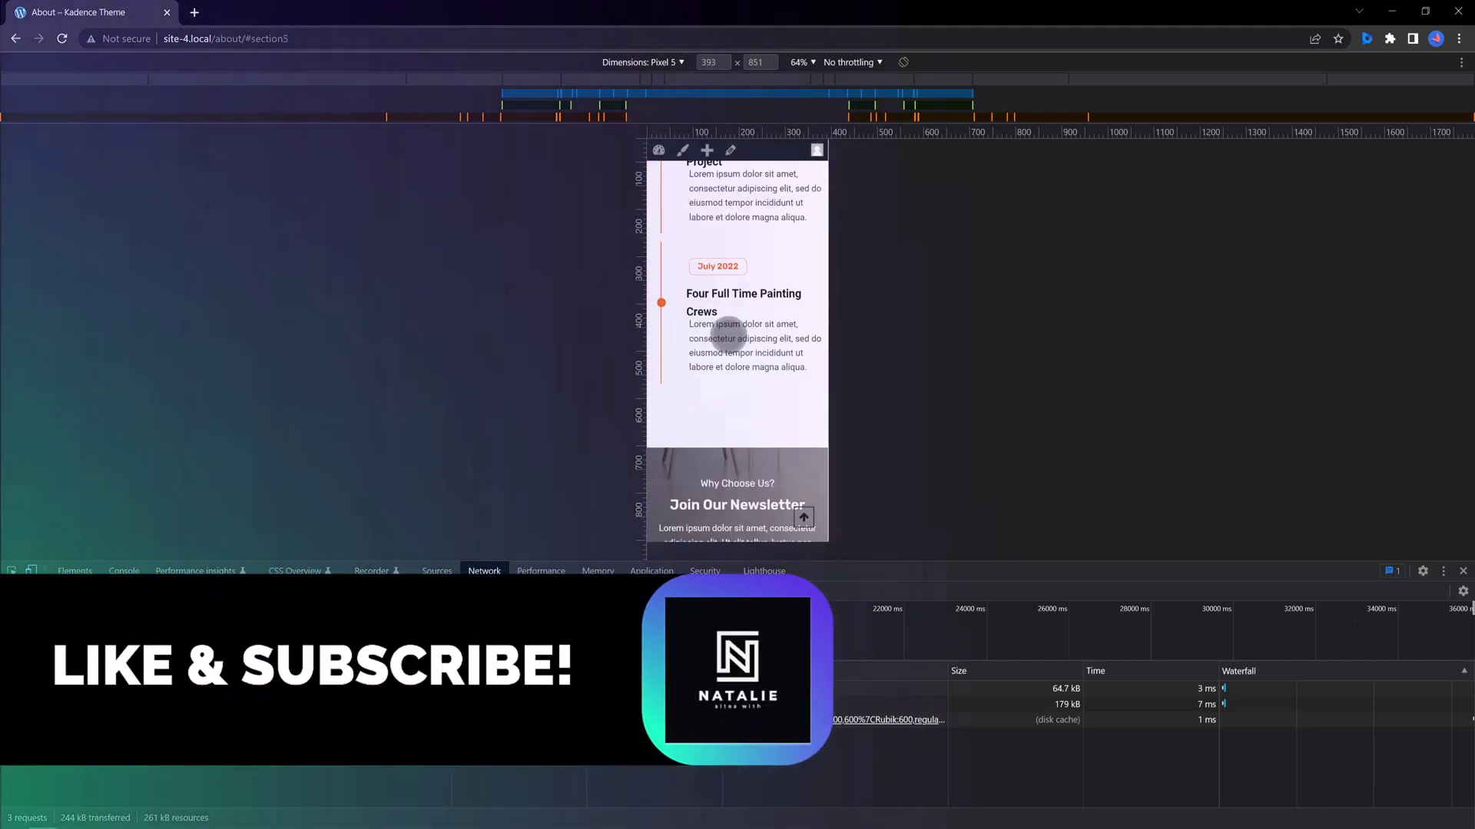